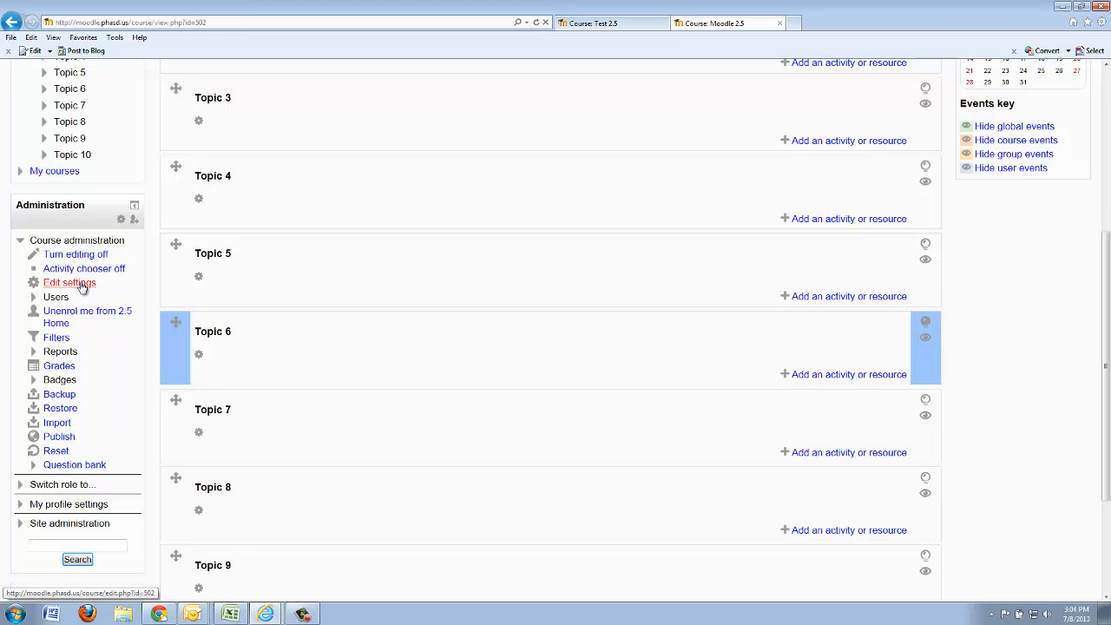
Step: Open the settings of the Moodle 2.5 course and examine the course full name
click(92, 287)
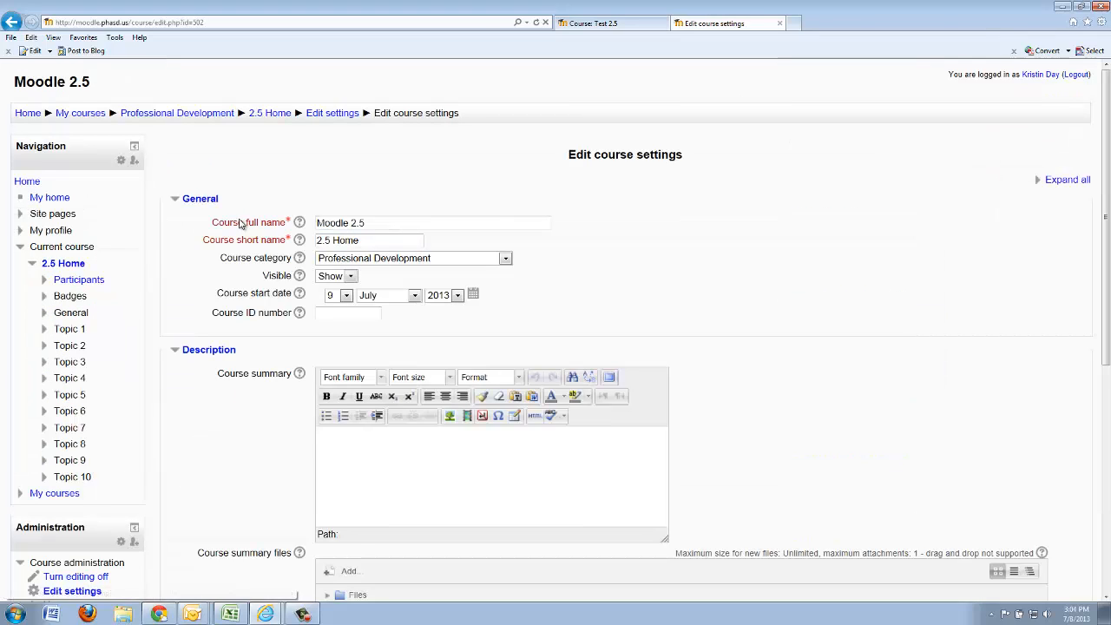
drag(367, 225, 317, 226)
click(371, 225)
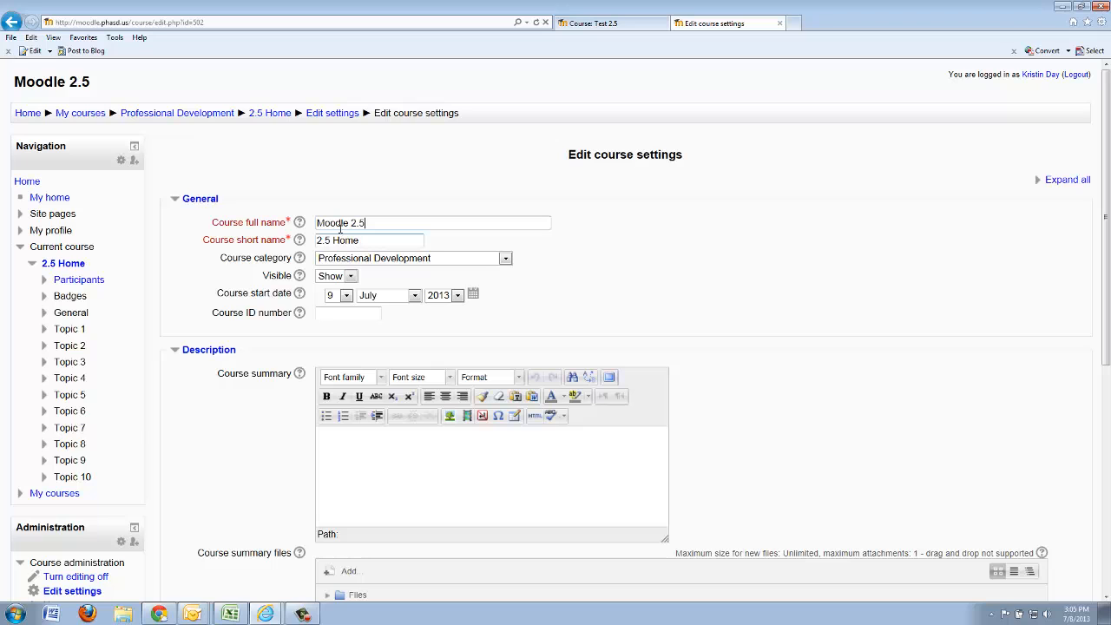
Step: Switch to Chrome to look at the short name in the blended learning course's breadcrumb trail, and return to the Internet Explorer course settings
click(159, 614)
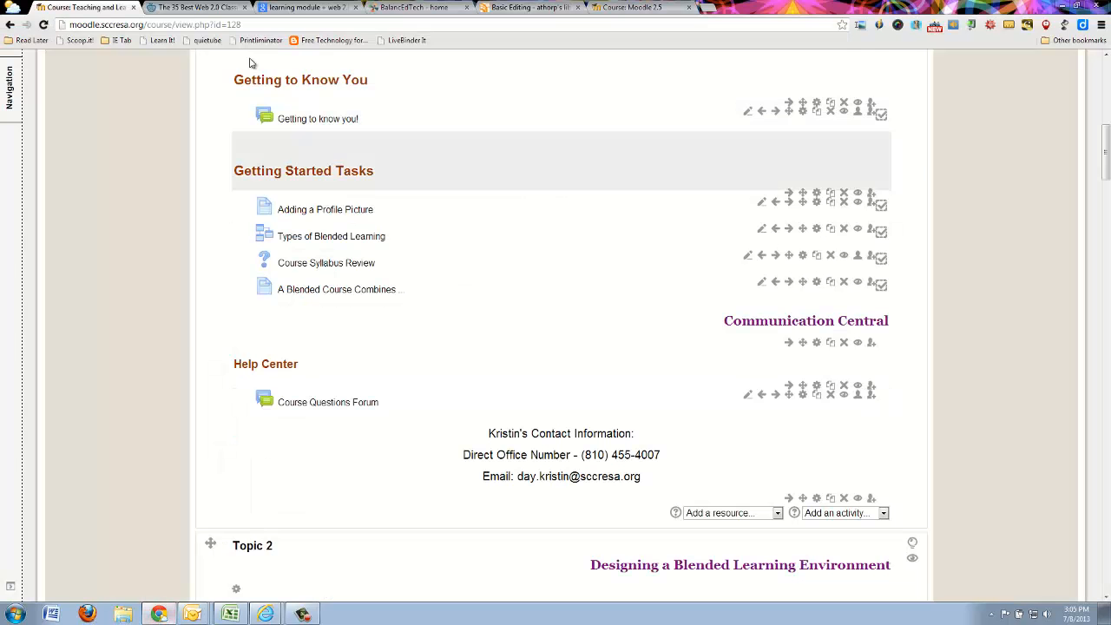
scroll(249, 62, up, 8)
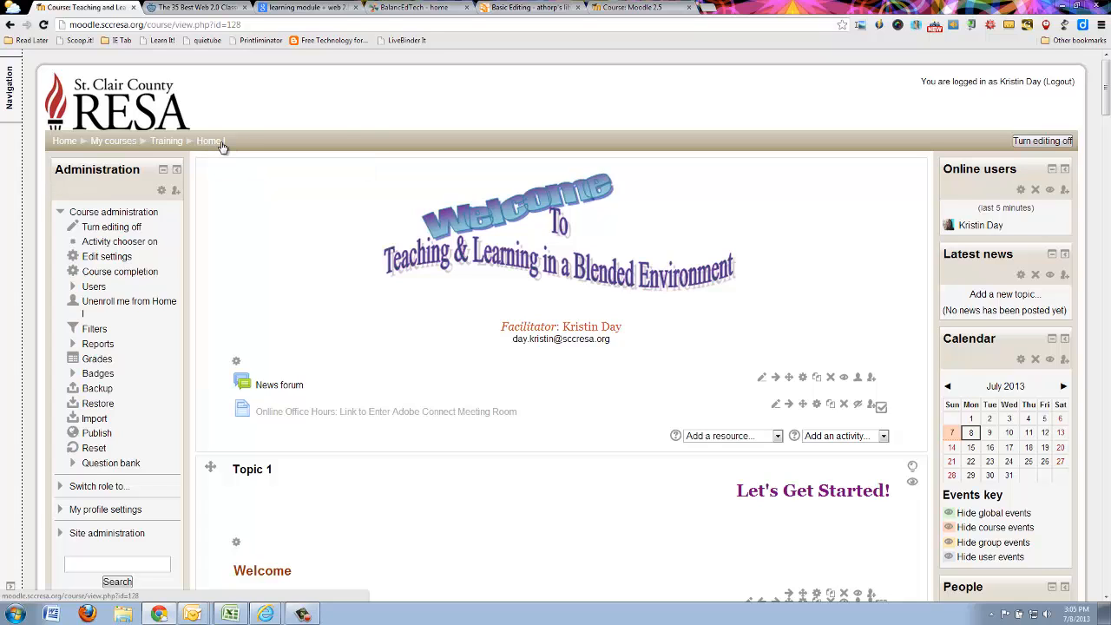
mouse_move(265, 614)
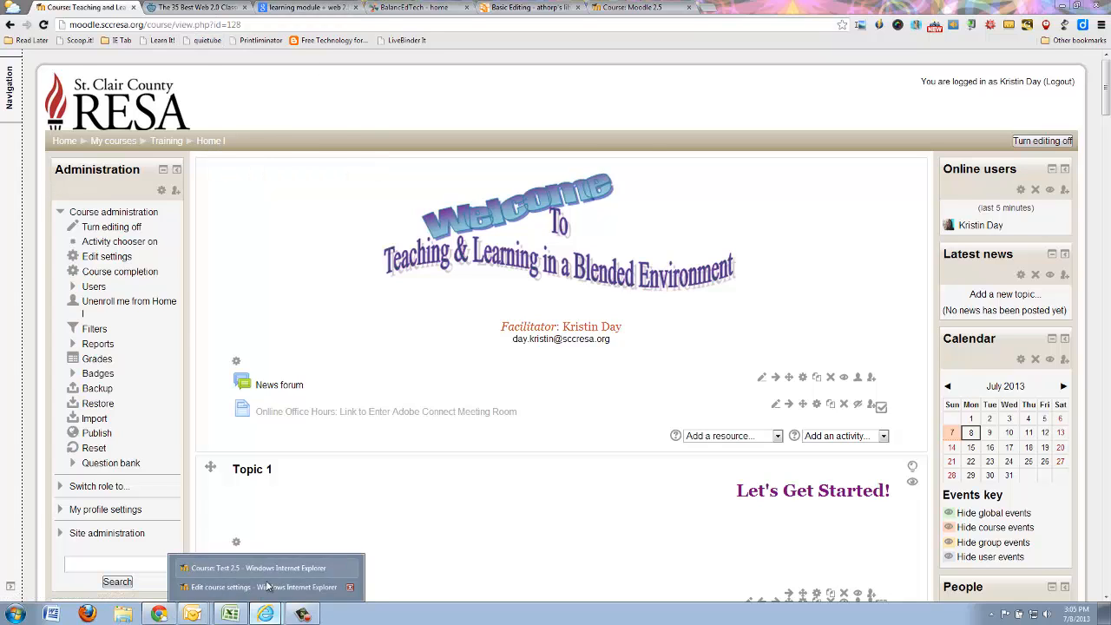
click(267, 588)
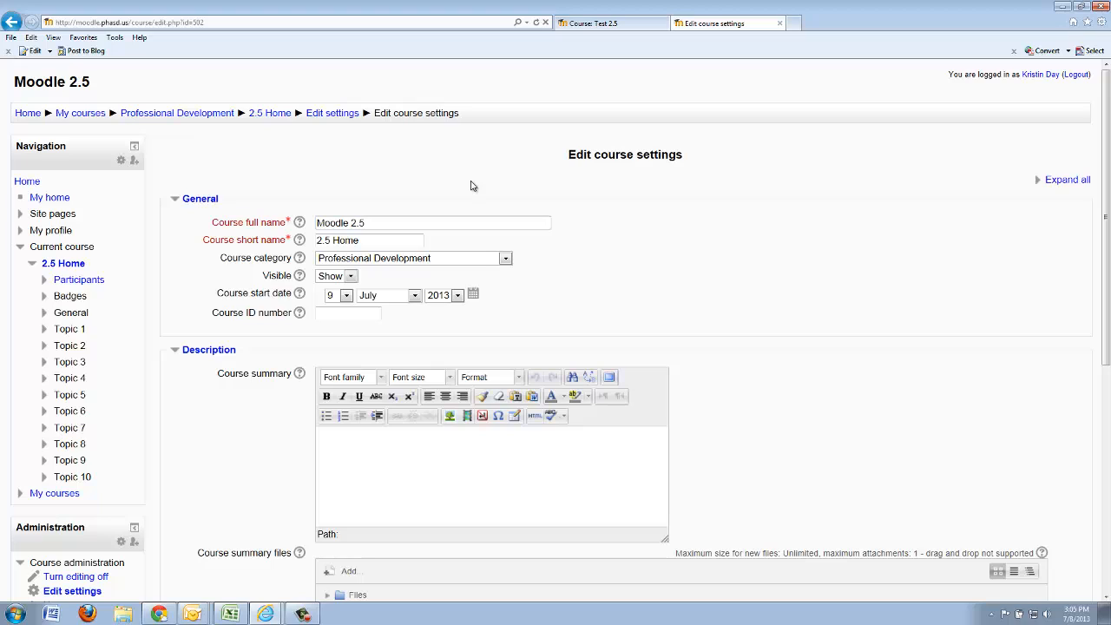
Step: Highlight the course short name and follow the 2.5 Home breadcrumb to the course's main page
click(390, 224)
triple_click(358, 244)
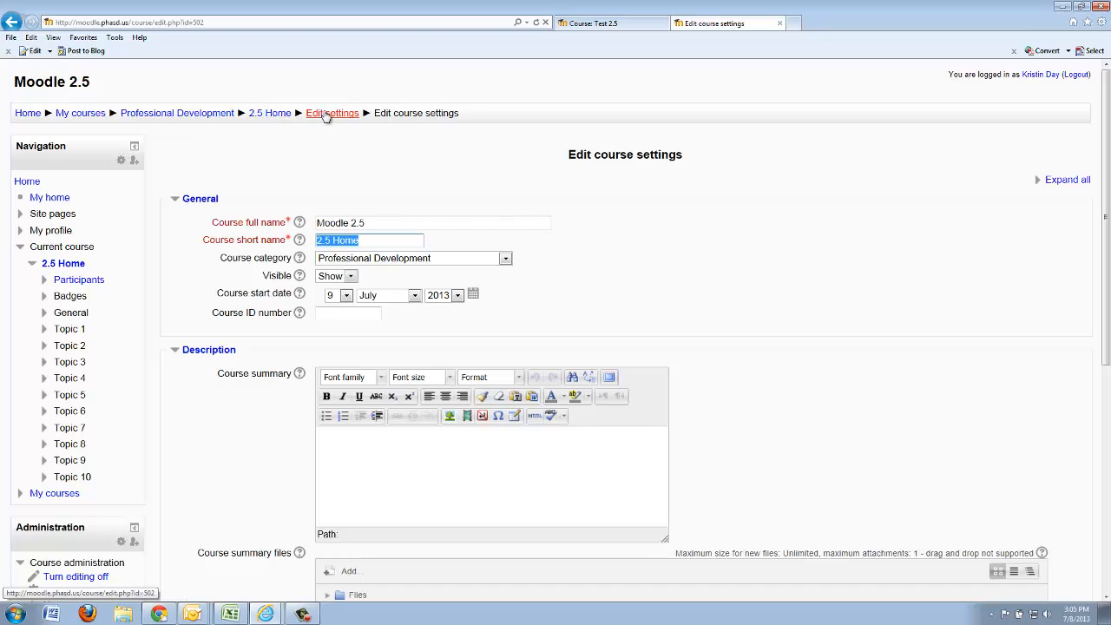
click(268, 115)
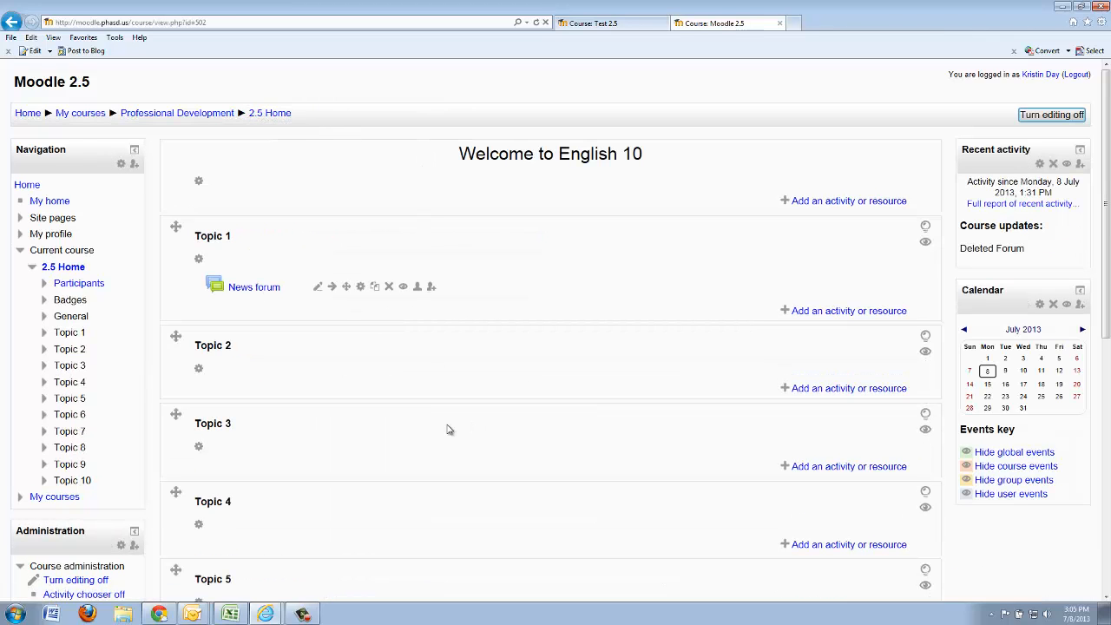
Step: Reopen the course settings for editing from the course administration options
scroll(445, 421, down, 1)
scroll(154, 397, down, 2)
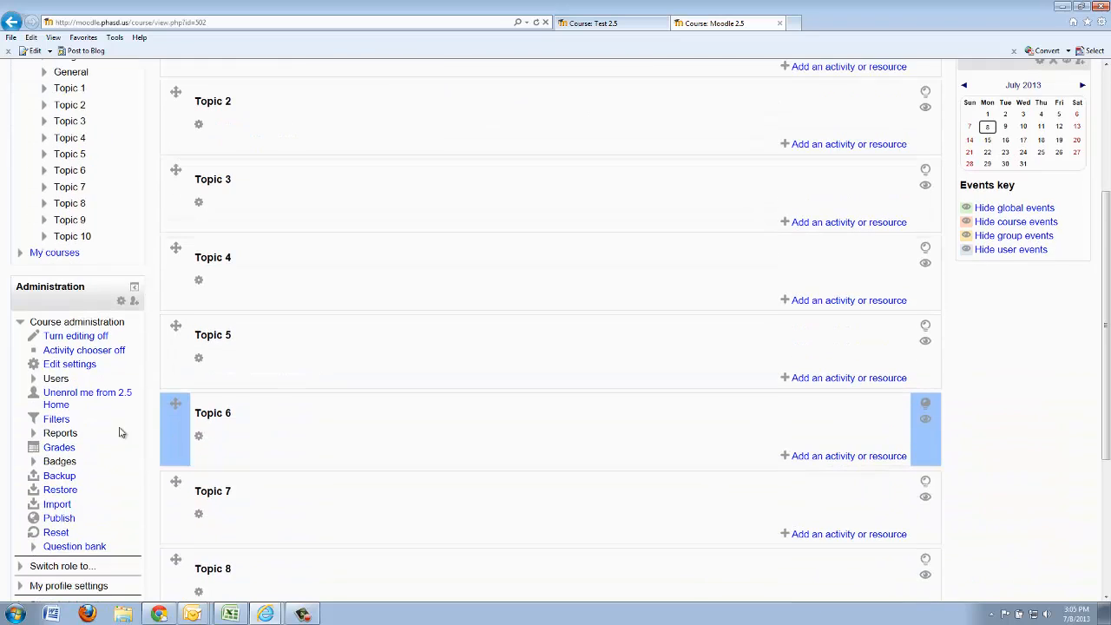
click(79, 365)
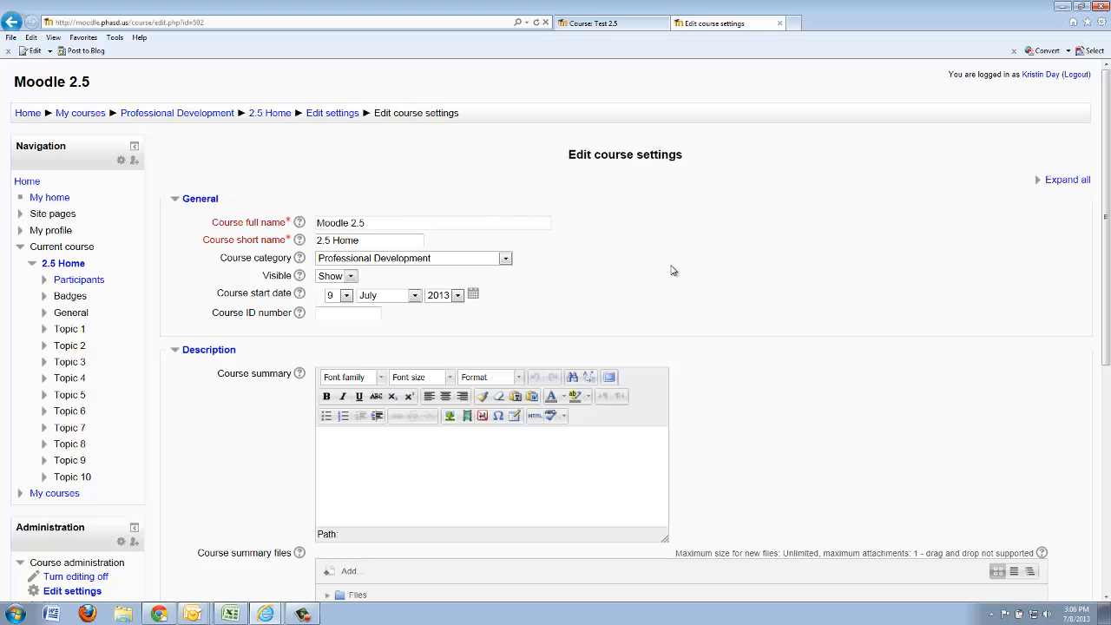
Step: Try August as the month of the course start date and set it back to July
scroll(439, 260, down, 1)
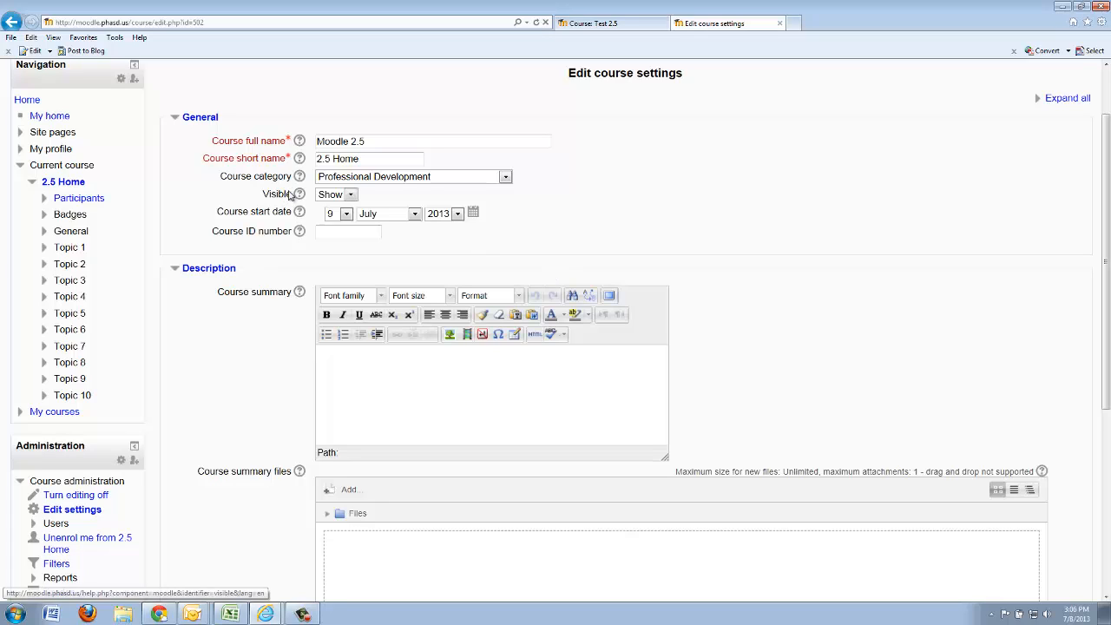
click(372, 215)
click(380, 306)
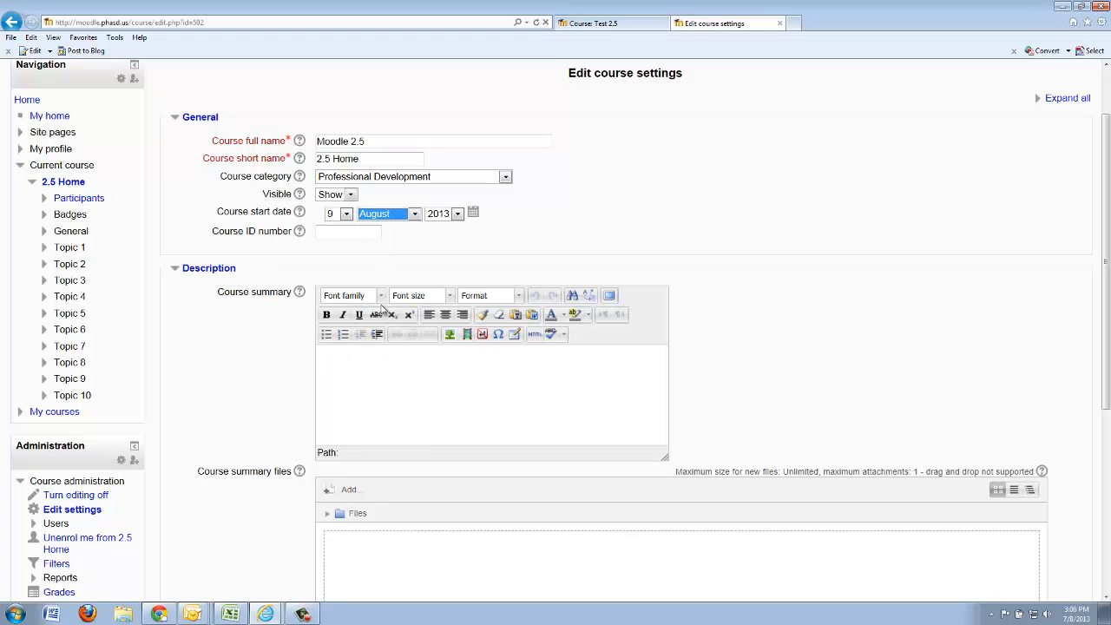
click(390, 218)
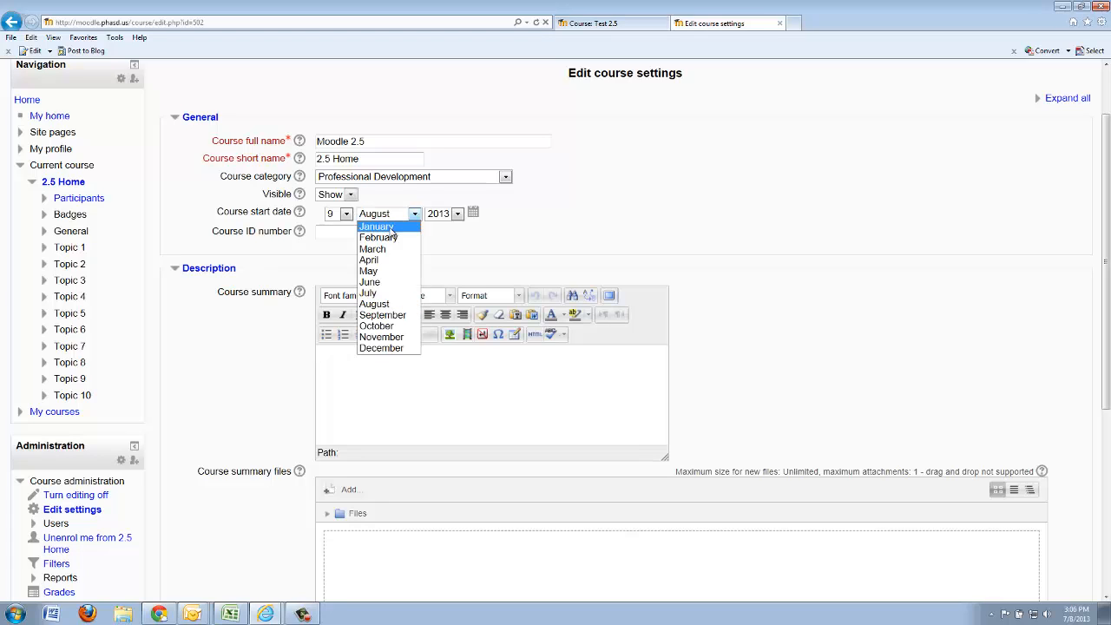
click(391, 294)
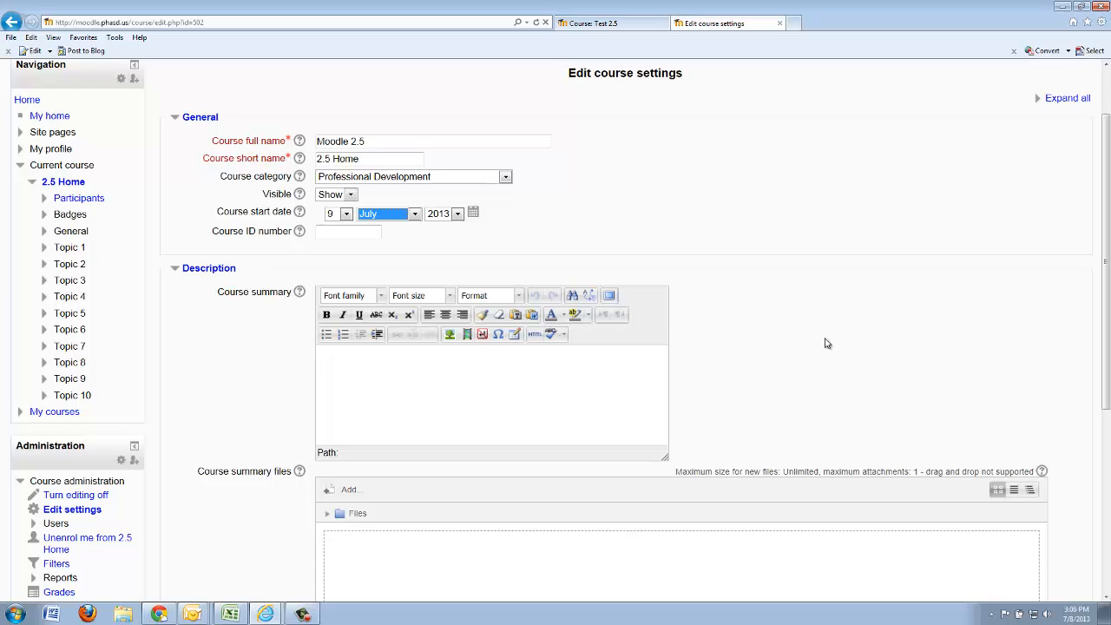
Step: Enter the course summary "This is an ELA course for 10th grade students."
scroll(521, 252, down, 2)
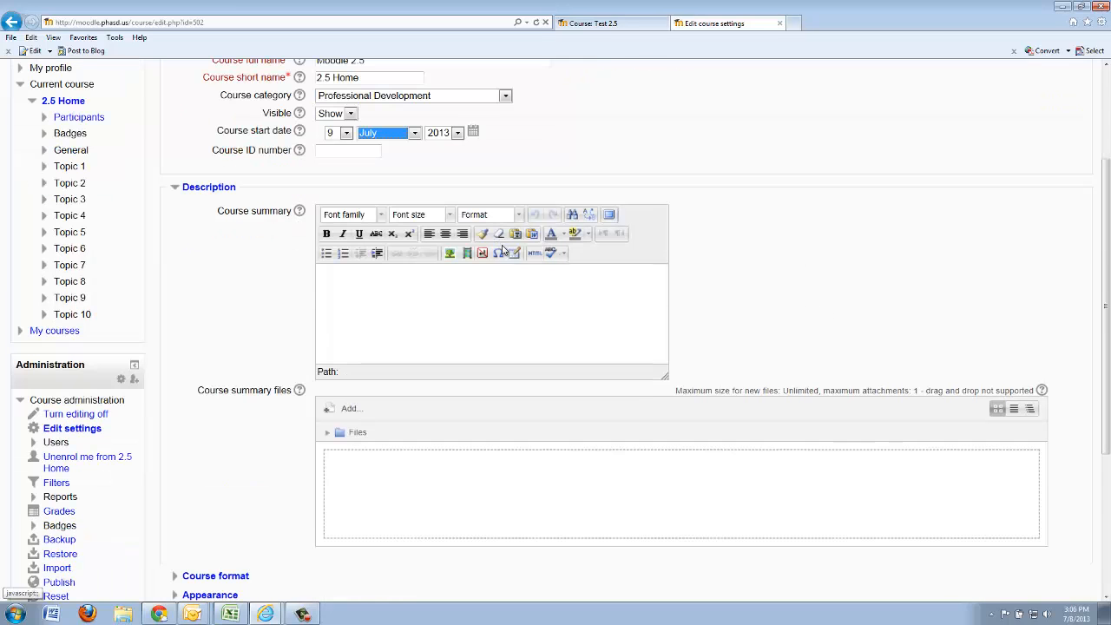
click(351, 278)
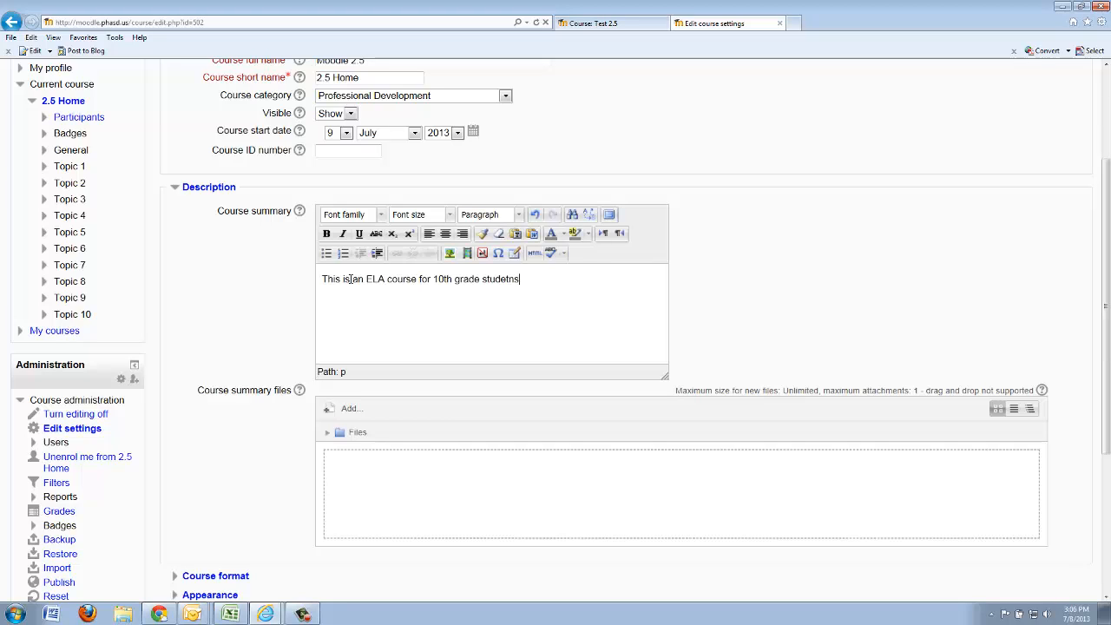
key(BackSpace)
key(BackSpace)
key(BackSpace)
text(nts.)
Step: Try to make "ELA course" in the summary a link with the target Open in new window (_blank), without a URL
drag(418, 278, 366, 279)
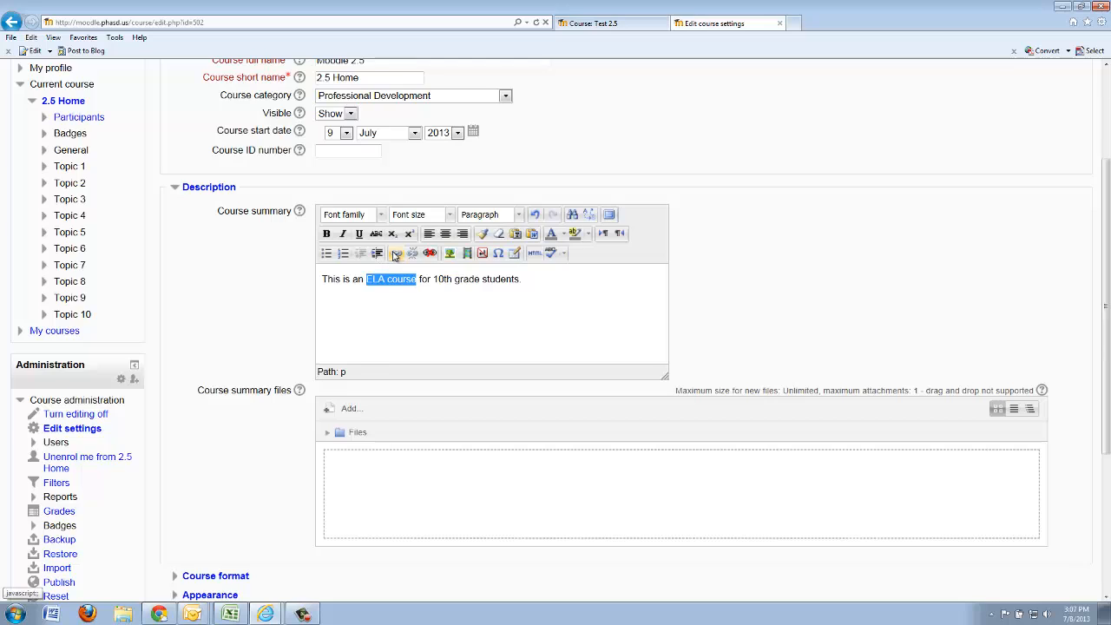
click(396, 252)
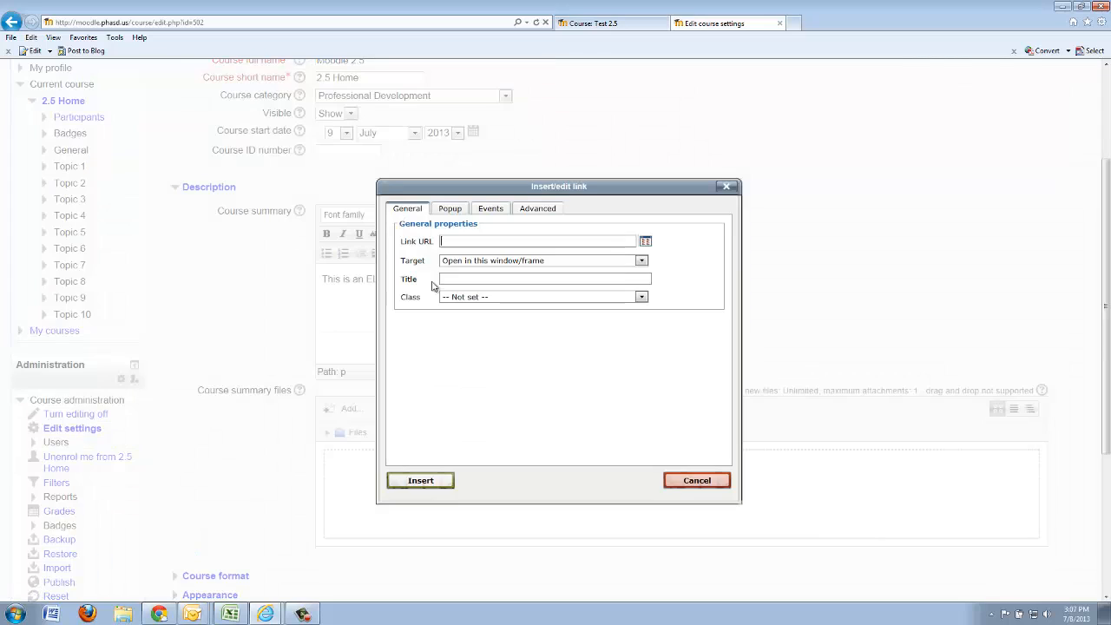
click(483, 261)
click(484, 280)
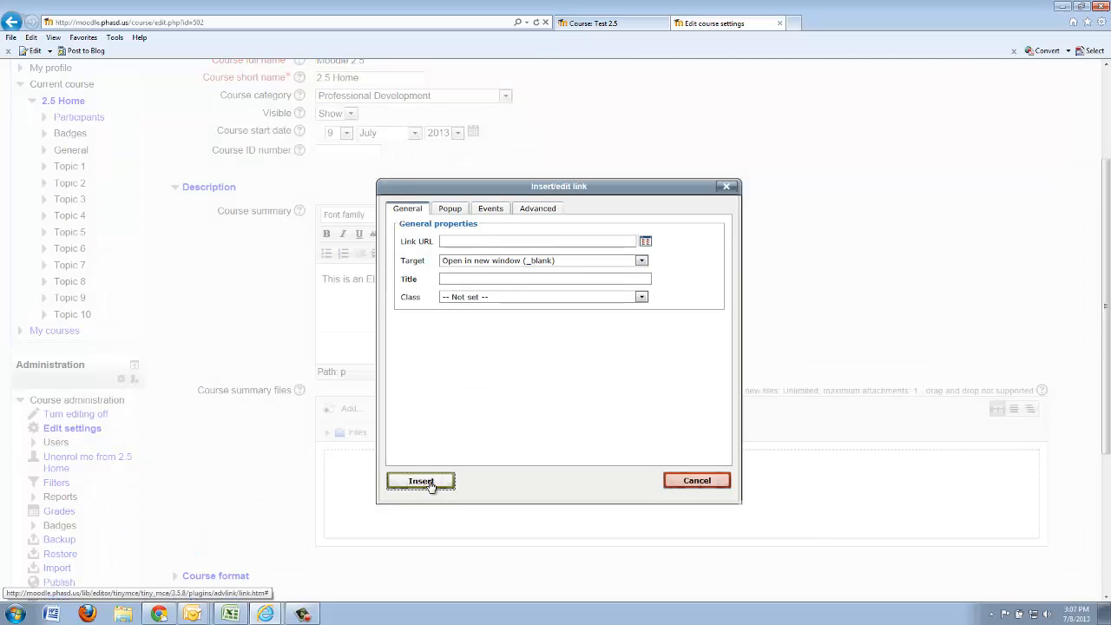
click(427, 481)
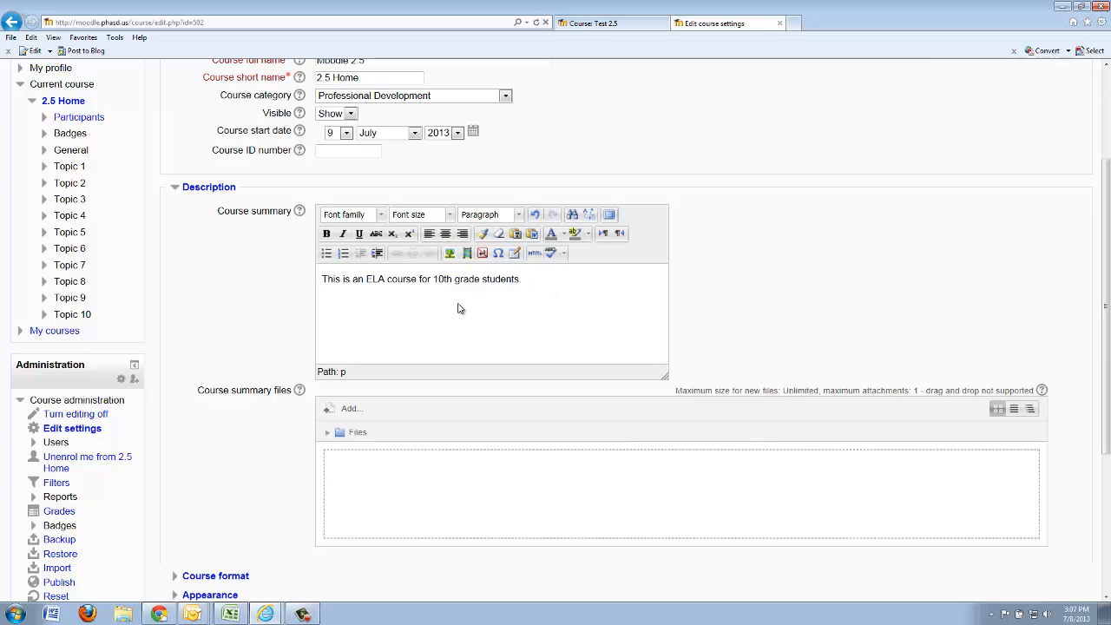
Step: Look through the Course format and Appearance settings, leaving the Course format section expanded
scroll(231, 223, down, 3)
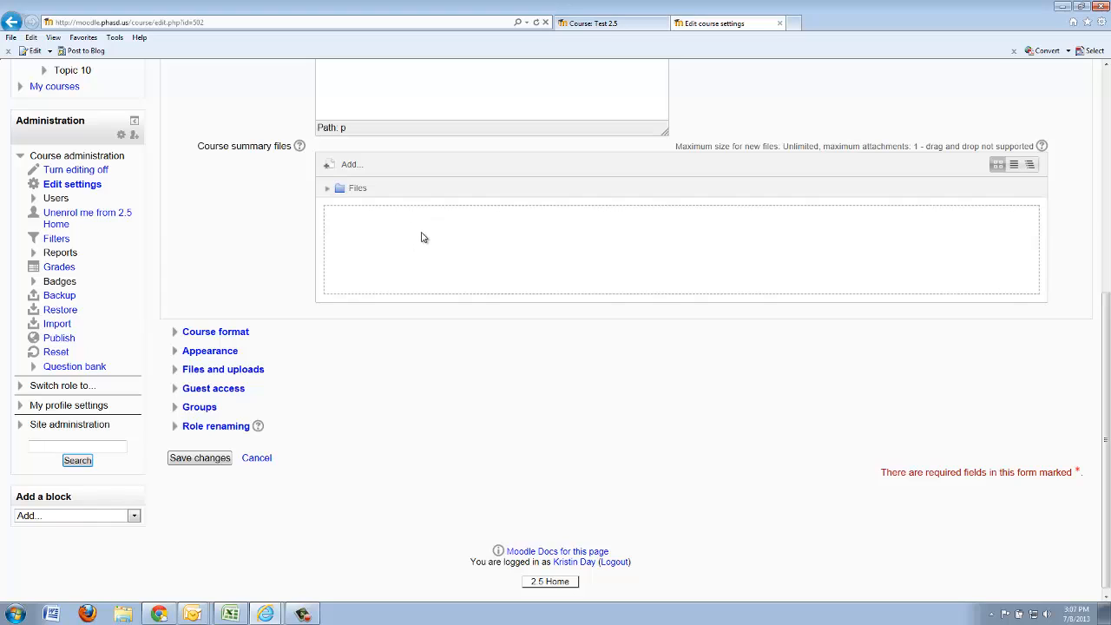
scroll(234, 332, down, 1)
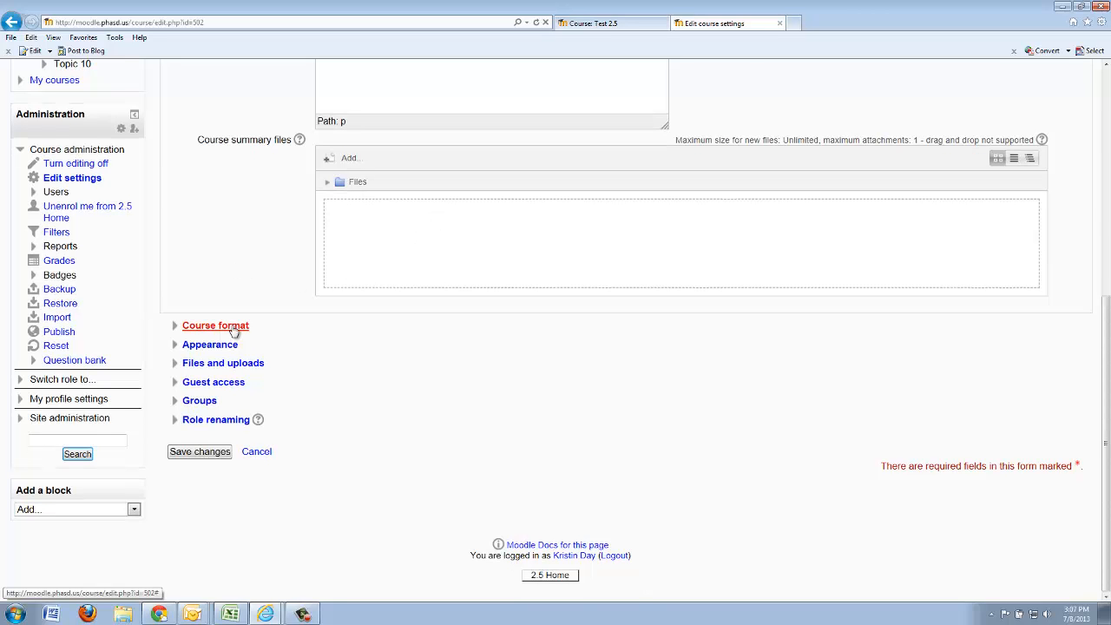
click(233, 330)
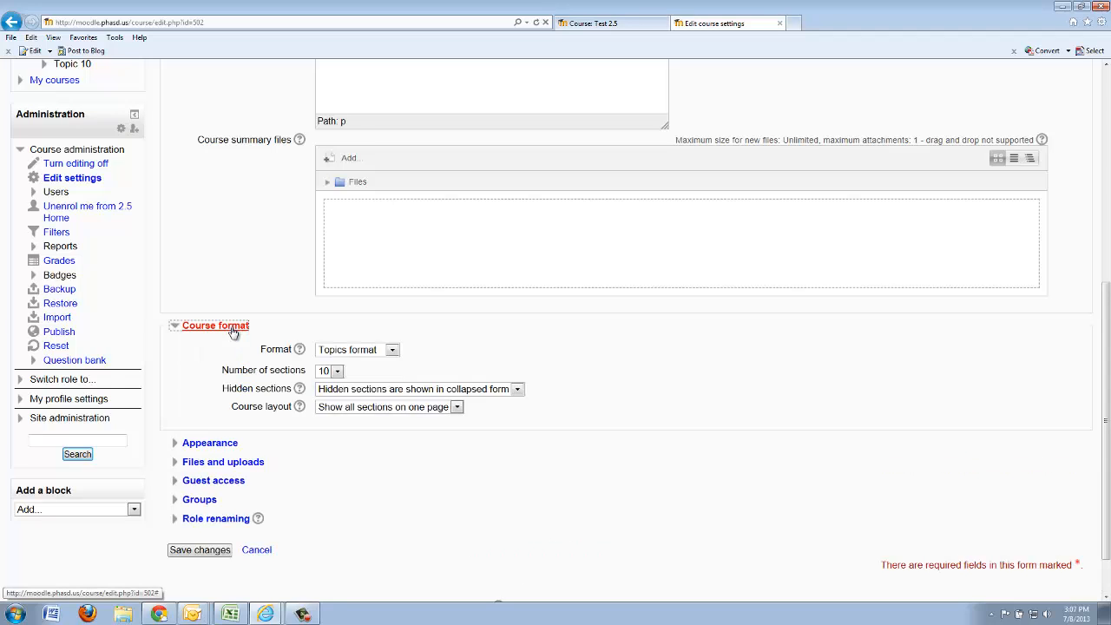
click(233, 329)
click(207, 346)
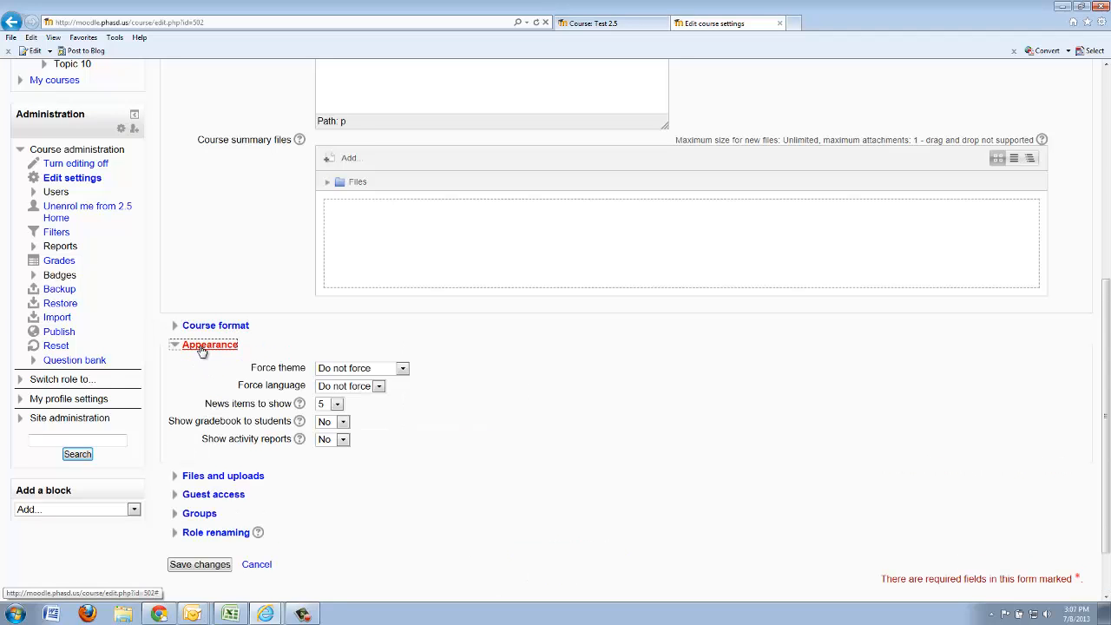
click(204, 348)
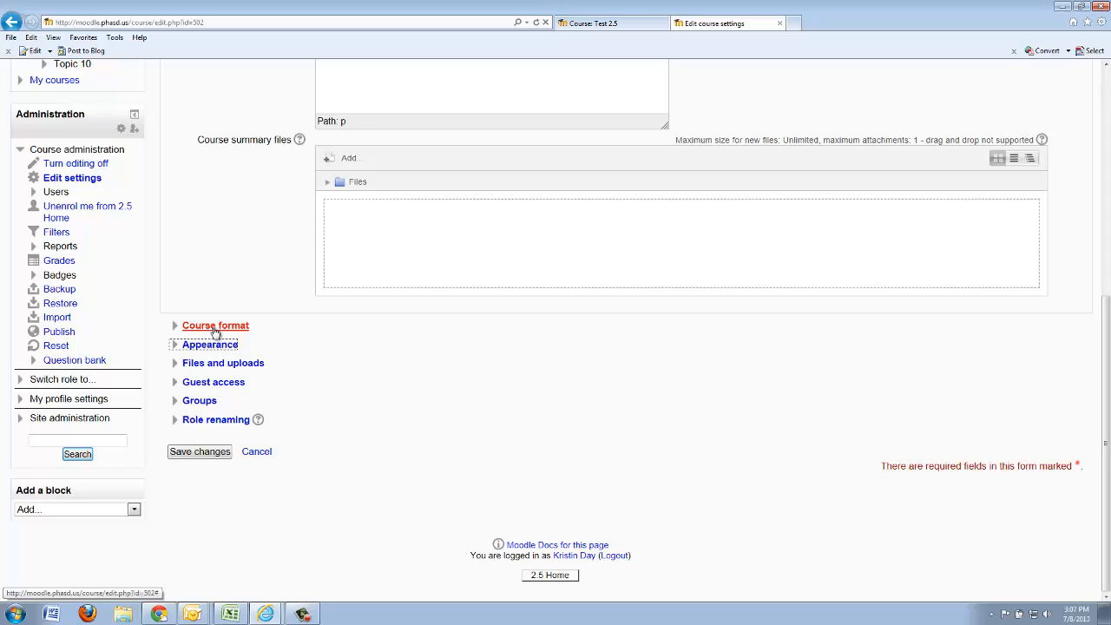
click(215, 329)
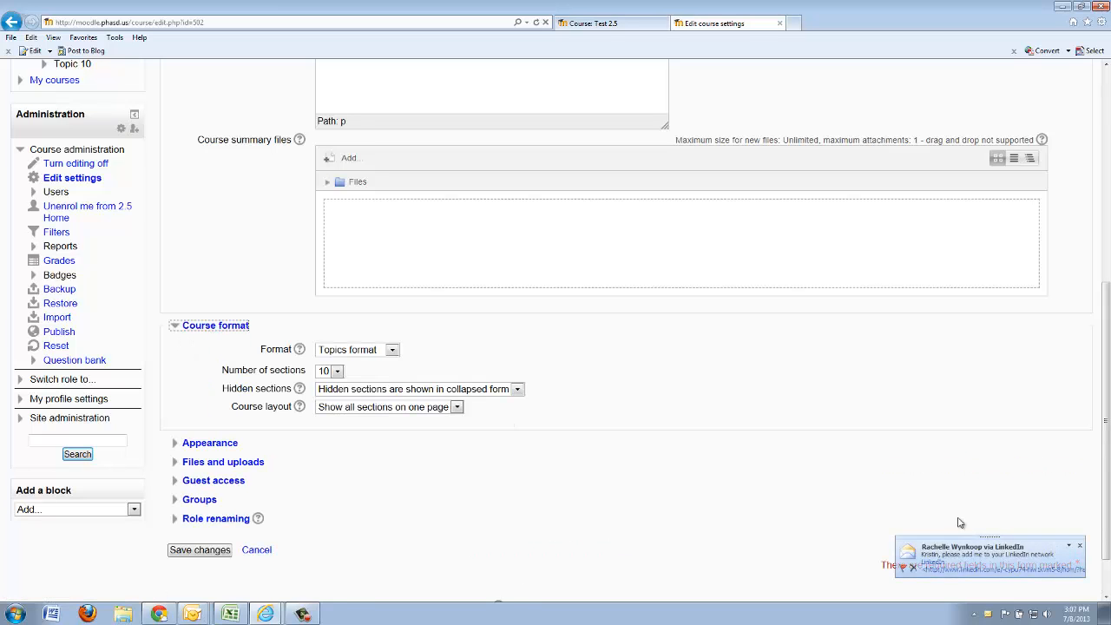
Step: Switch the course format to Weekly format and check the course start date it depends on
click(374, 350)
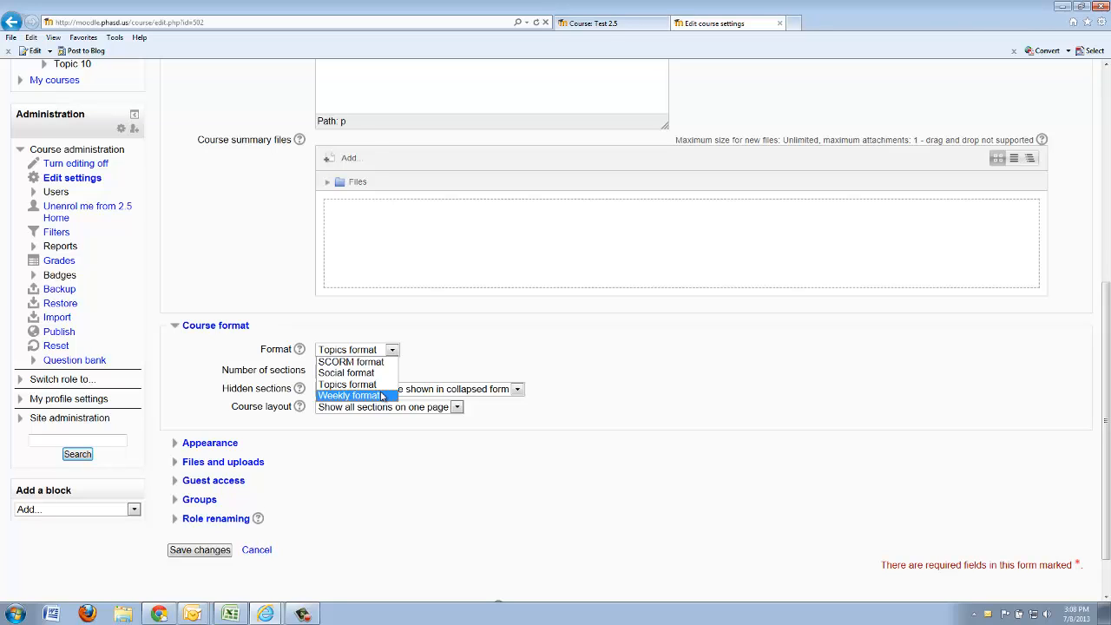
click(382, 395)
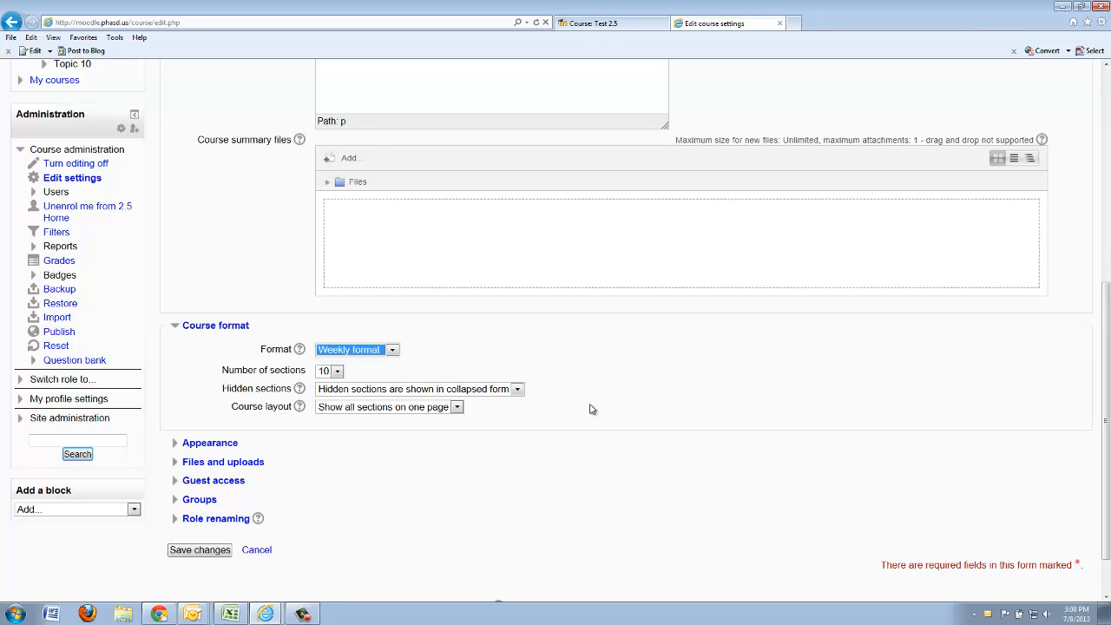
scroll(781, 425, down, 6)
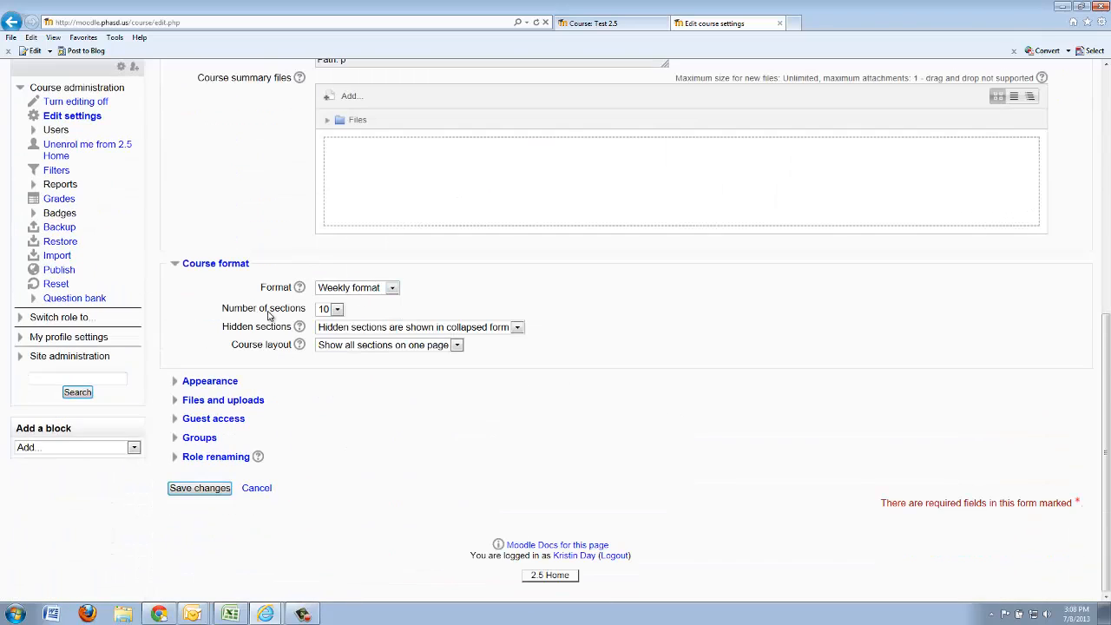
scroll(442, 334, up, 2)
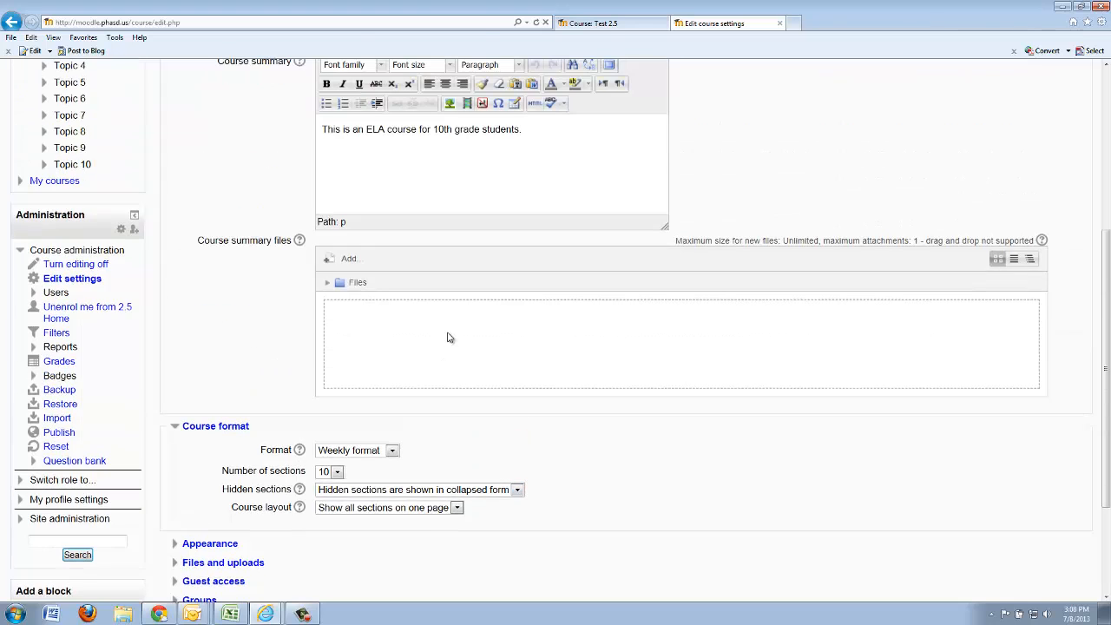
scroll(605, 384, up, 3)
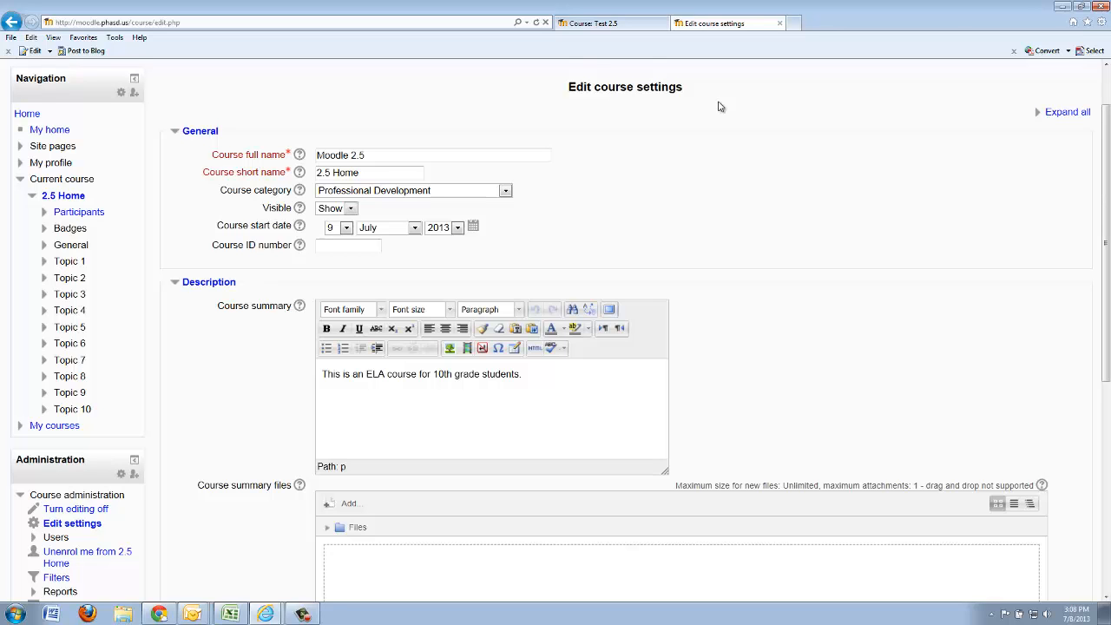
scroll(773, 214, down, 5)
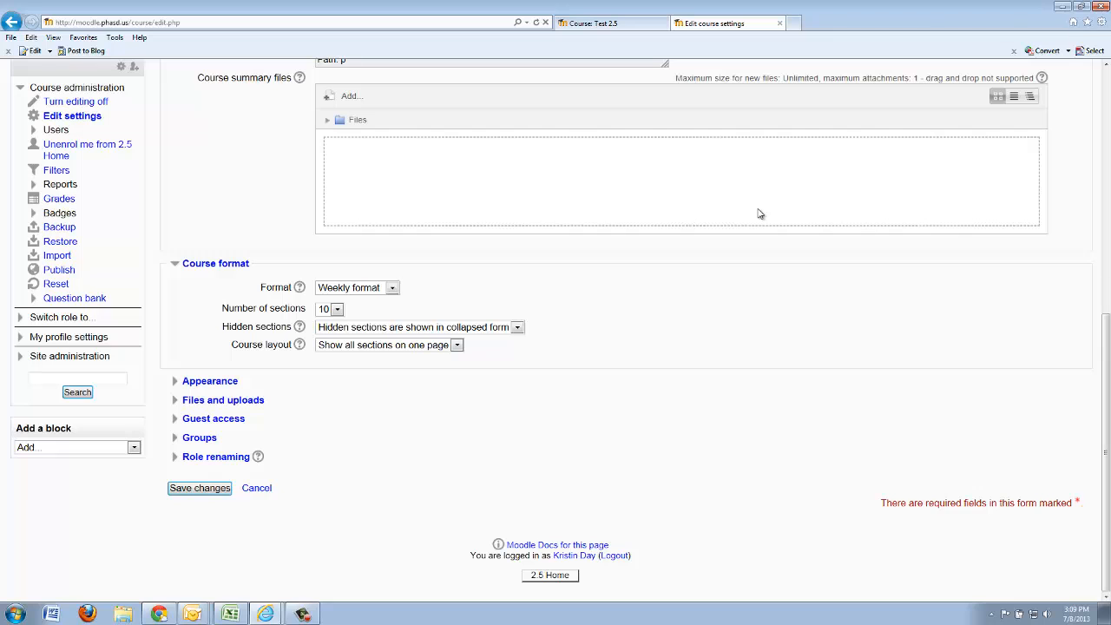
scroll(664, 251, up, 5)
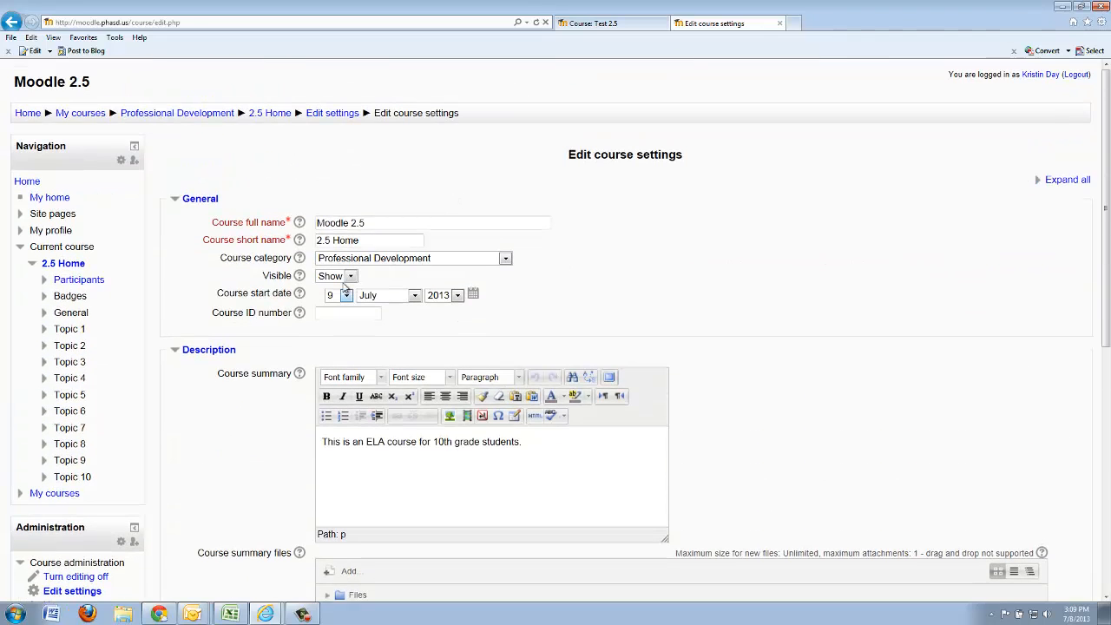
Step: Review the Hidden sections and Course layout options, keeping hidden sections shown in collapsed form and all sections on one page
scroll(334, 328, down, 5)
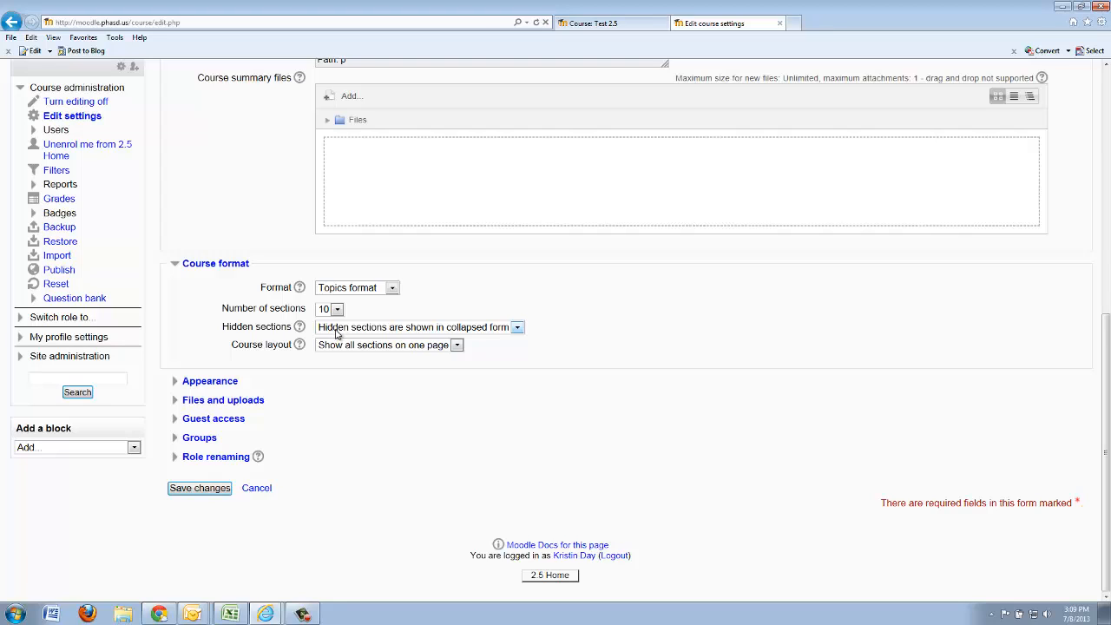
click(514, 331)
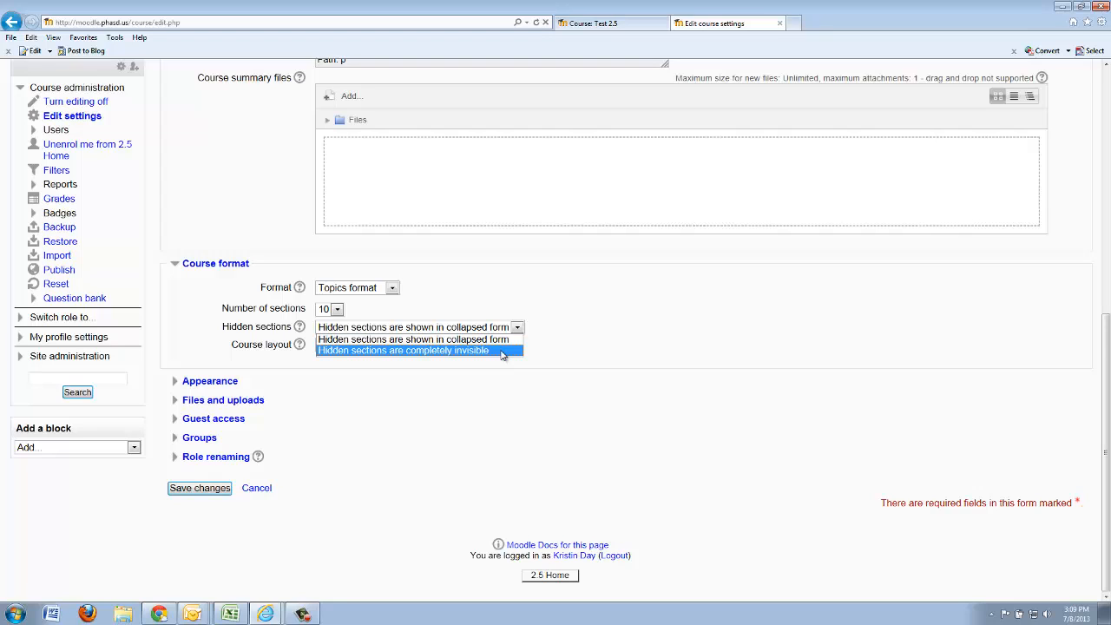
click(500, 340)
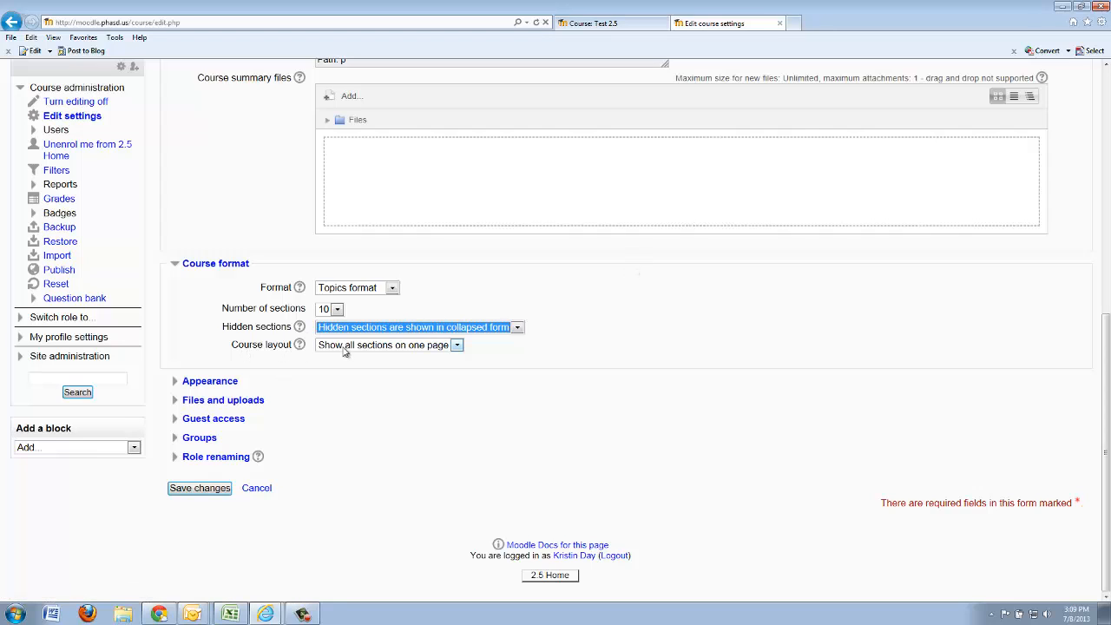
click(377, 347)
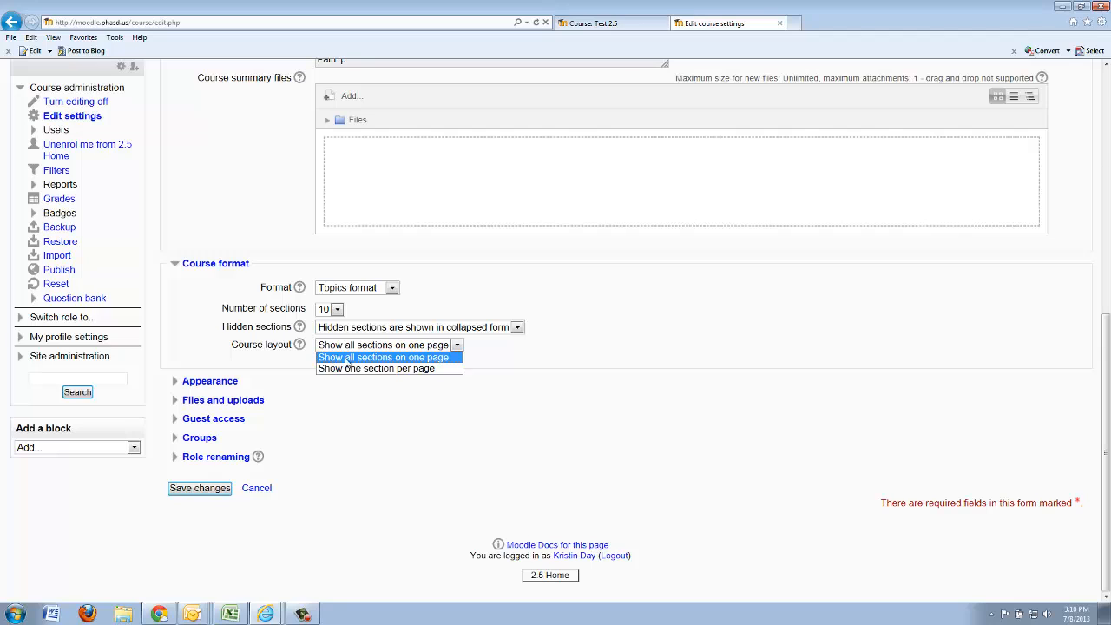
click(441, 360)
Step: Force the Binarius theme for the course in its Appearance settings and save the changes
click(223, 385)
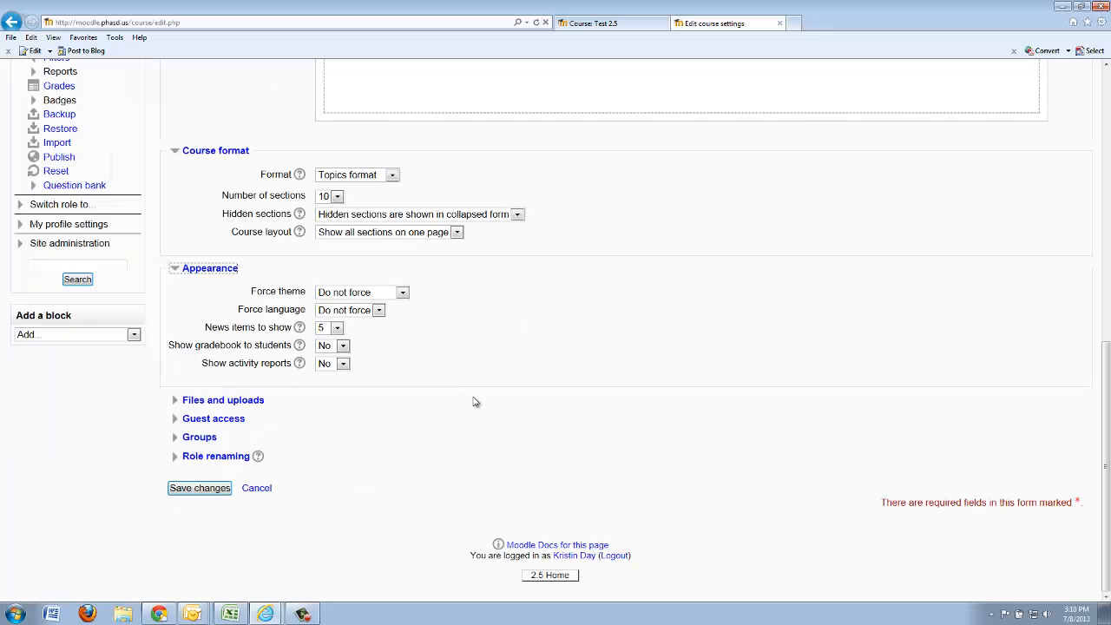
click(365, 293)
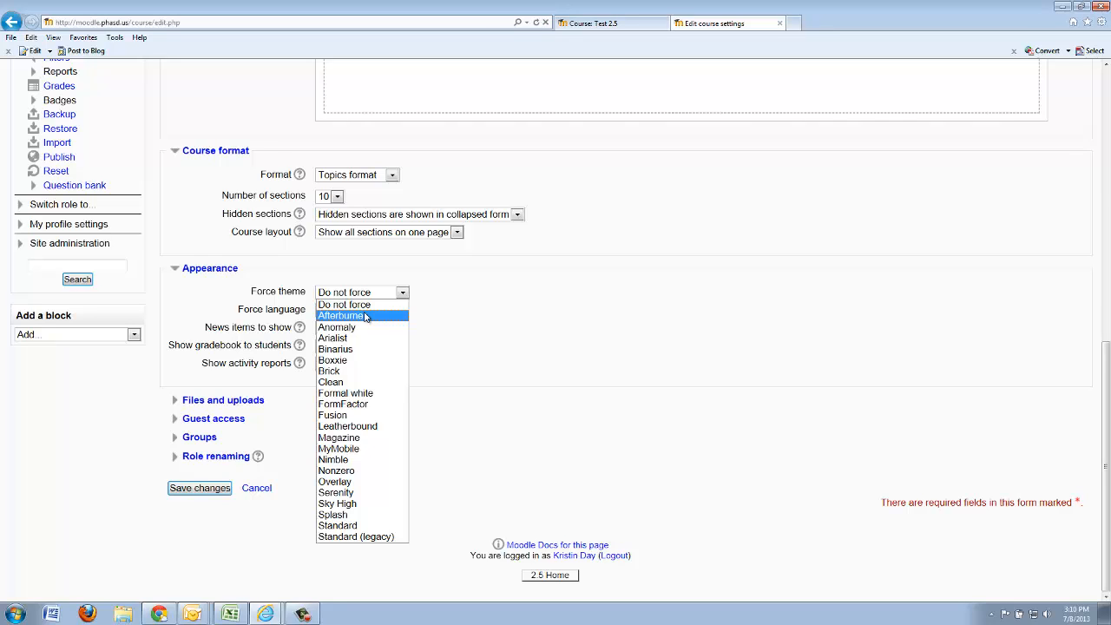
key(Up)
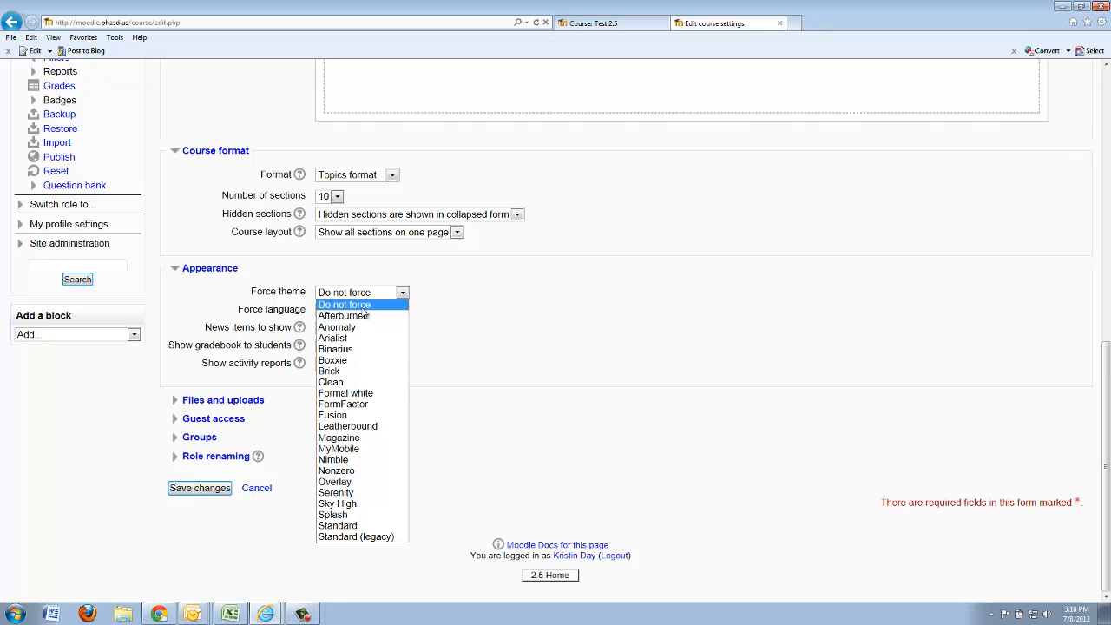
click(372, 350)
click(221, 487)
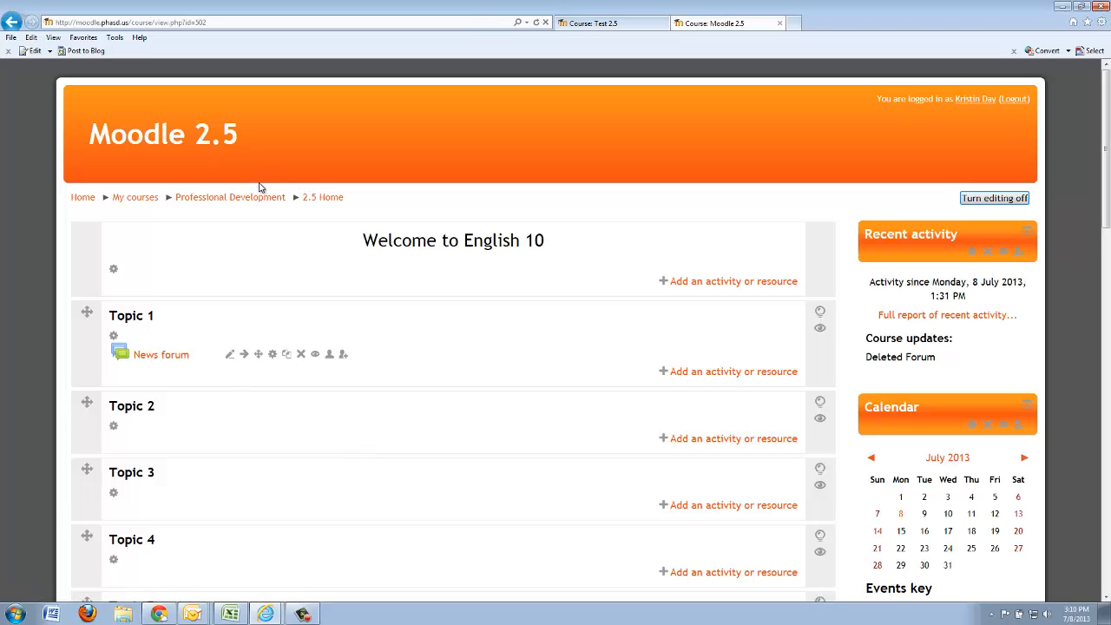
Step: Reopen the course's edit settings, force the MyMobile theme under Appearance and save the changes
scroll(445, 353, down, 5)
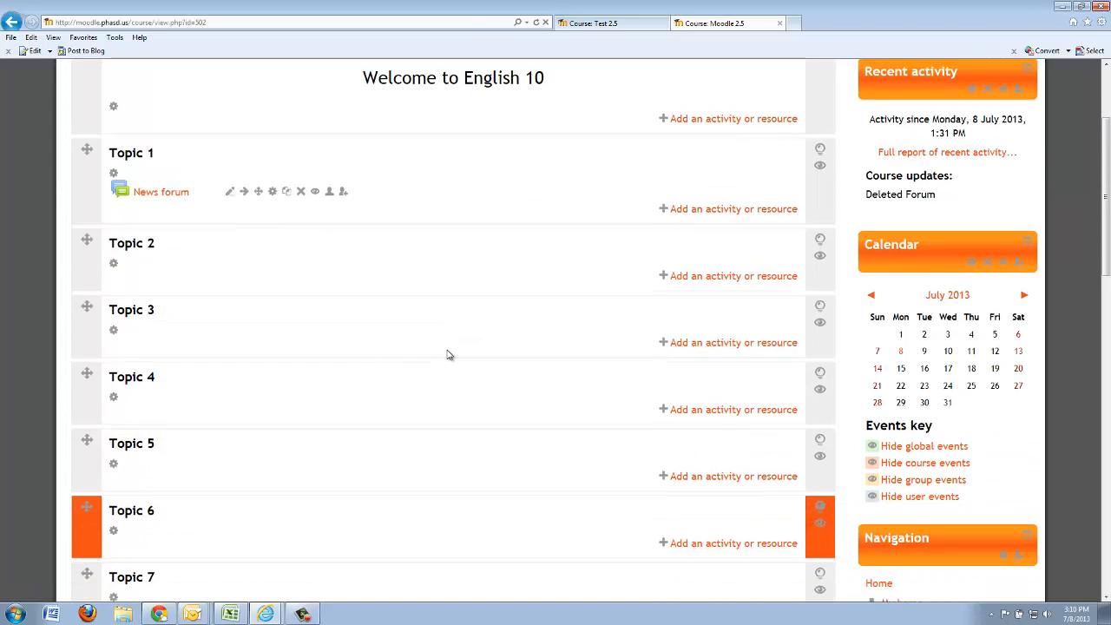
scroll(448, 354, down, 3)
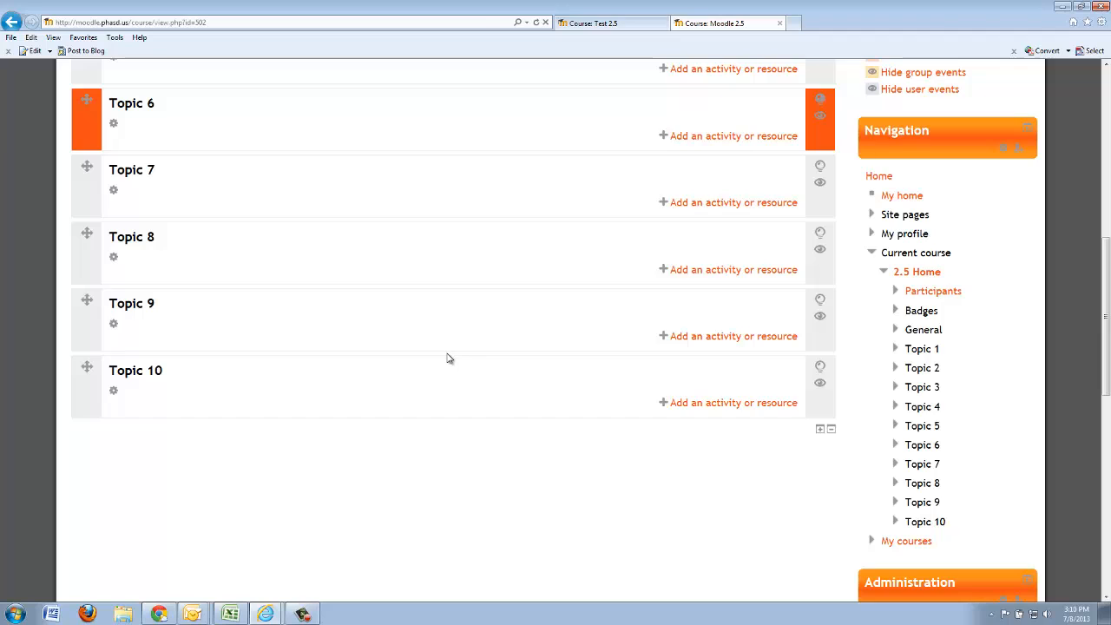
scroll(448, 356, down, 5)
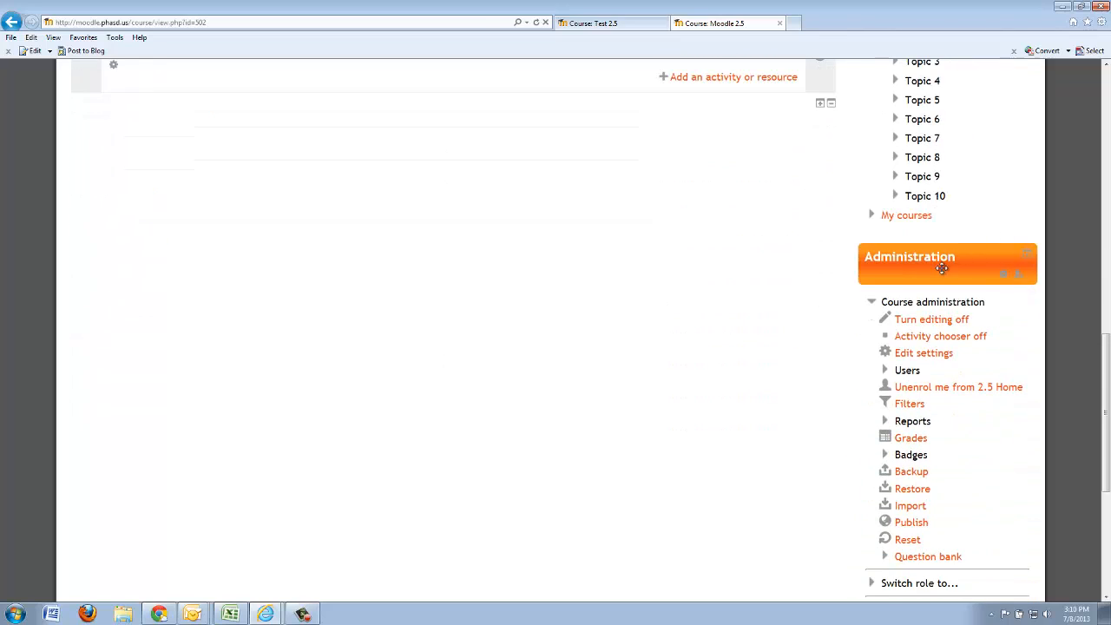
click(936, 355)
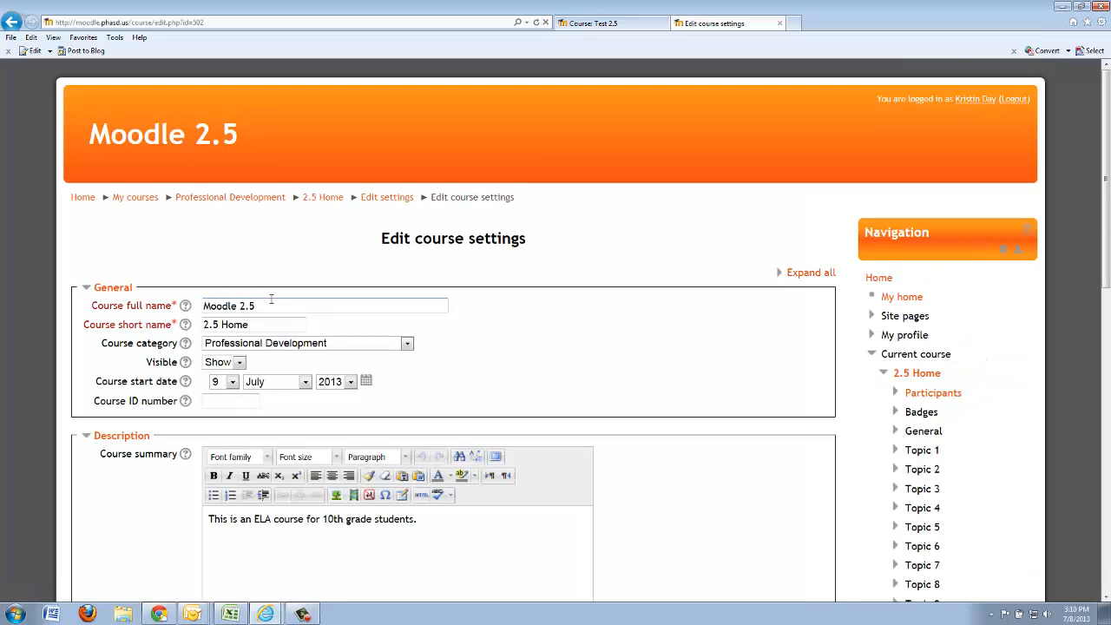
scroll(277, 304, down, 10)
click(121, 125)
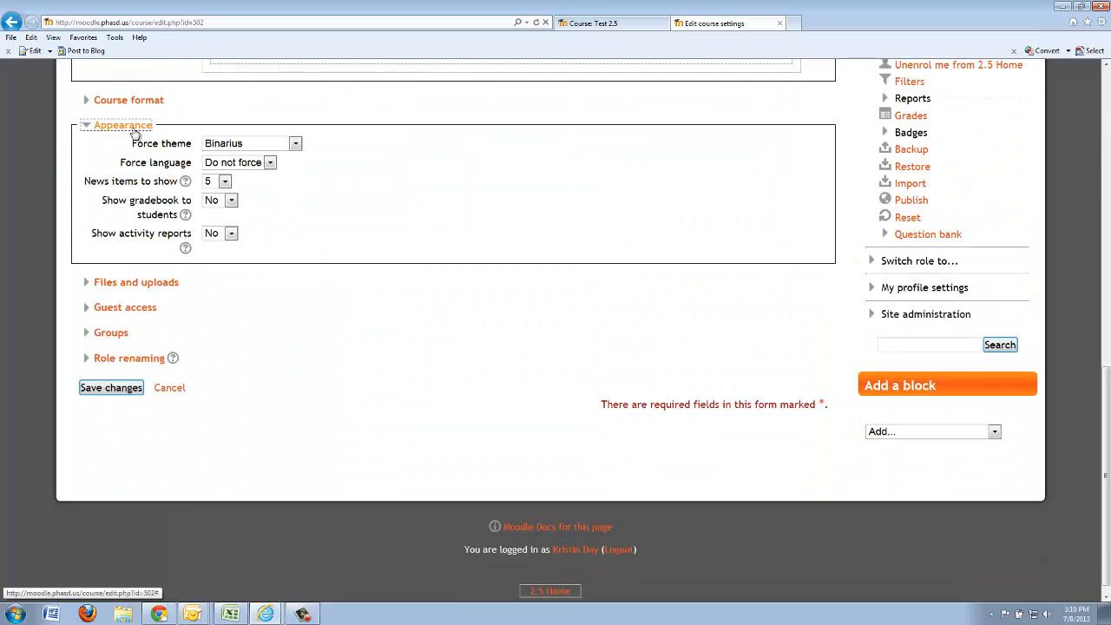
click(228, 144)
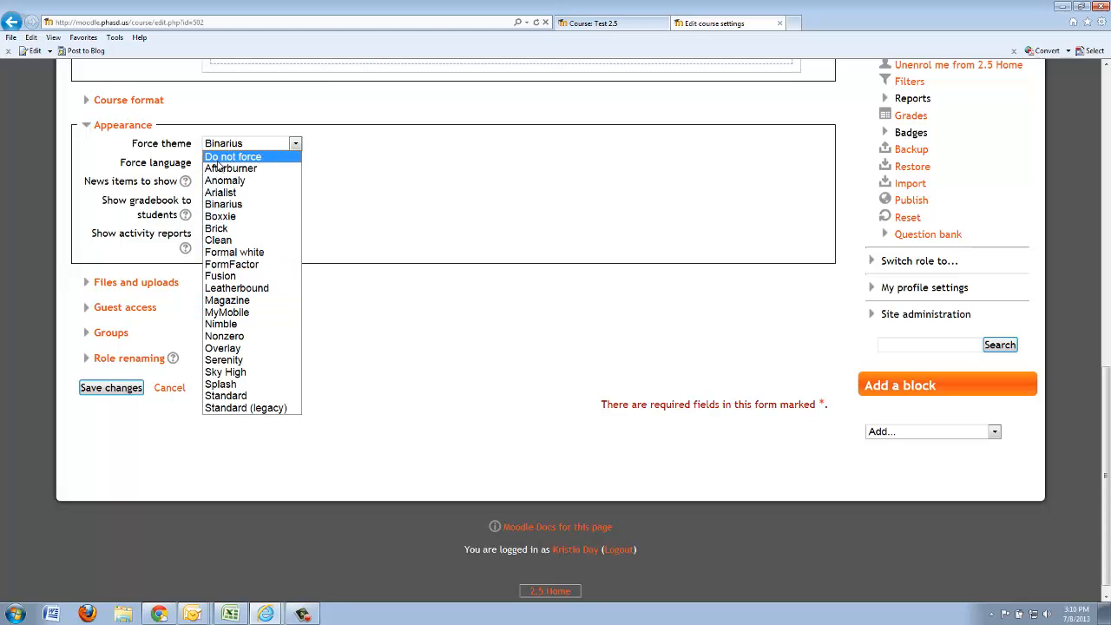
click(256, 320)
click(136, 394)
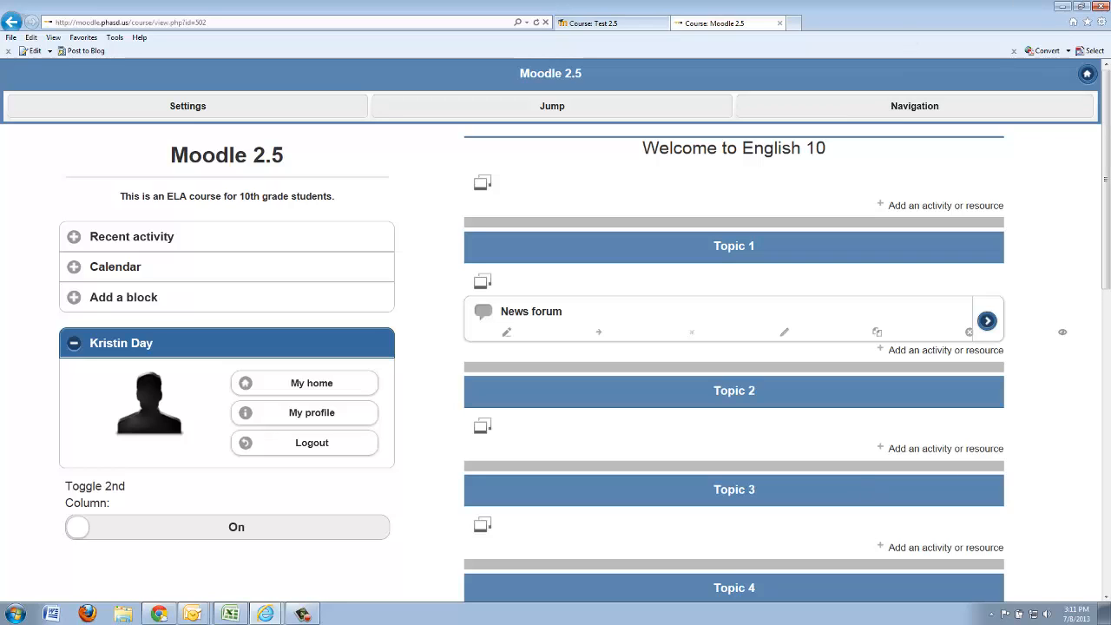
Step: Try to open the Settings page from the course page in the MyMobile theme
click(196, 109)
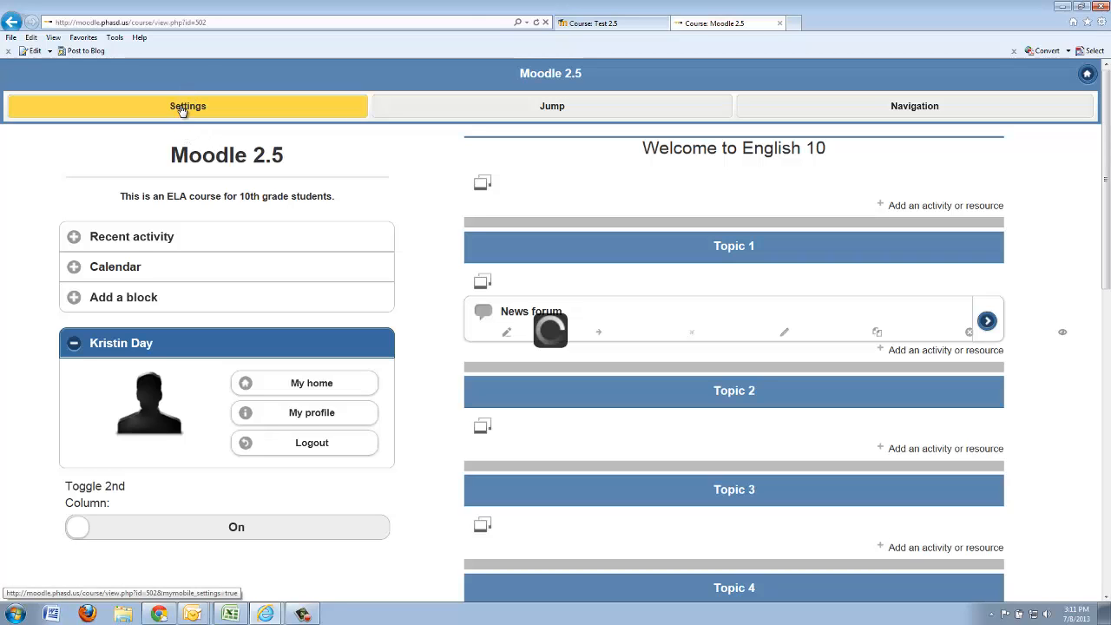
scroll(235, 214, down, 2)
scroll(304, 260, down, 7)
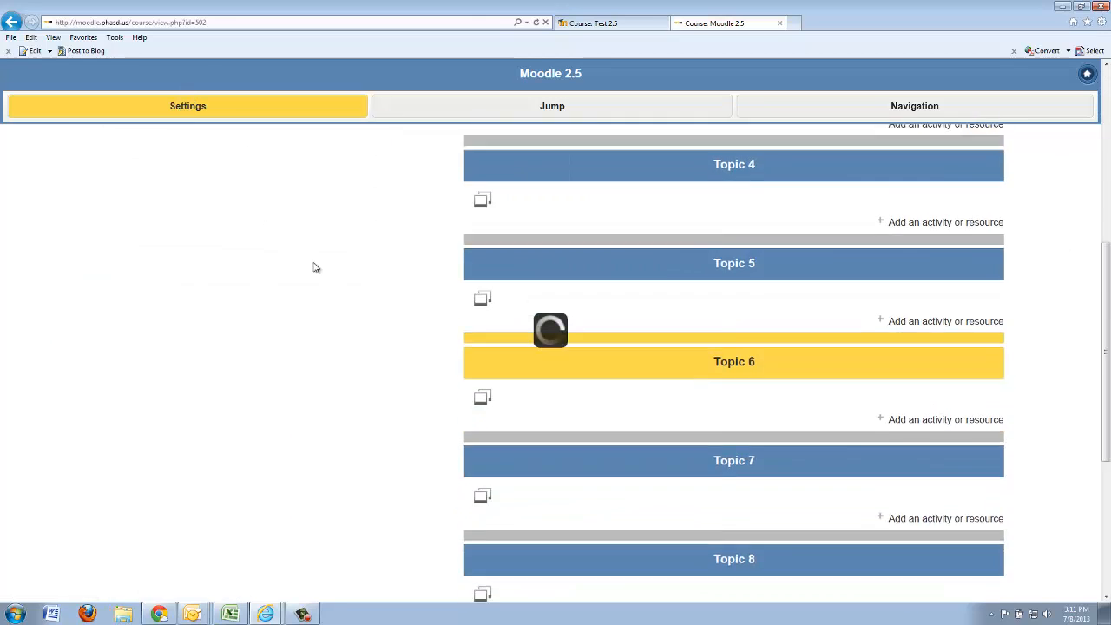
drag(1107, 395, 1101, 93)
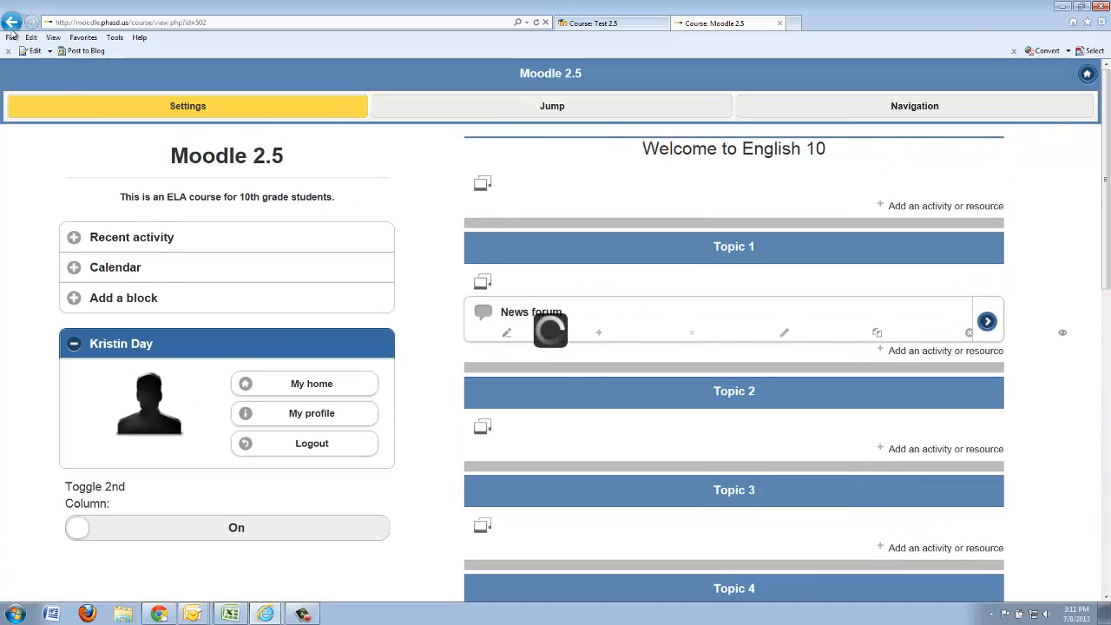
Step: Go back to the course settings form, set Force theme to Do not force and save the changes
click(12, 21)
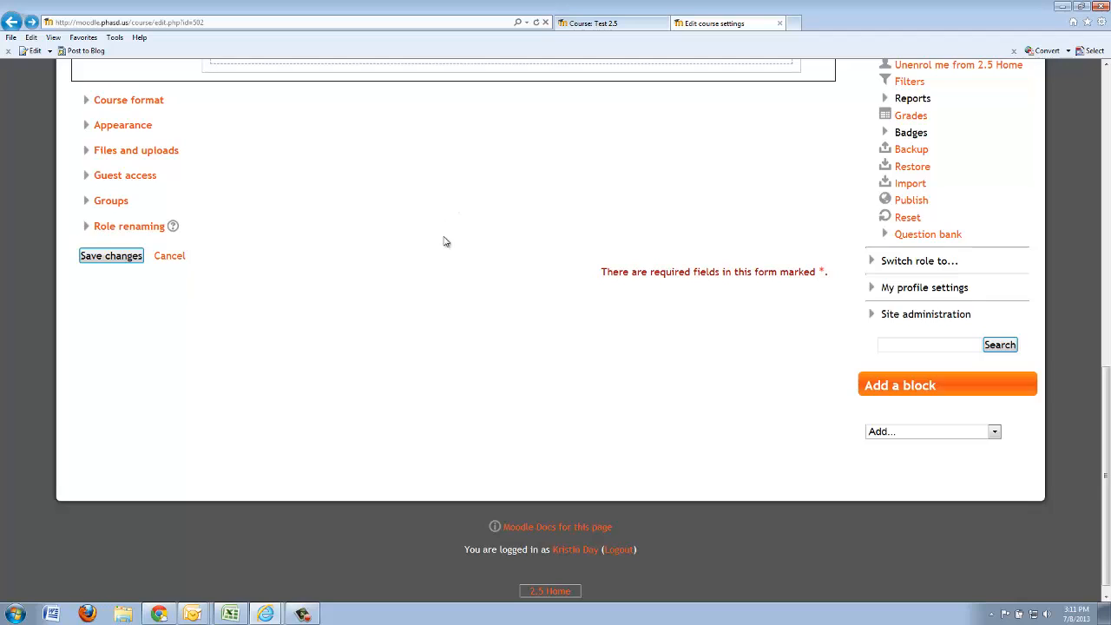
click(130, 206)
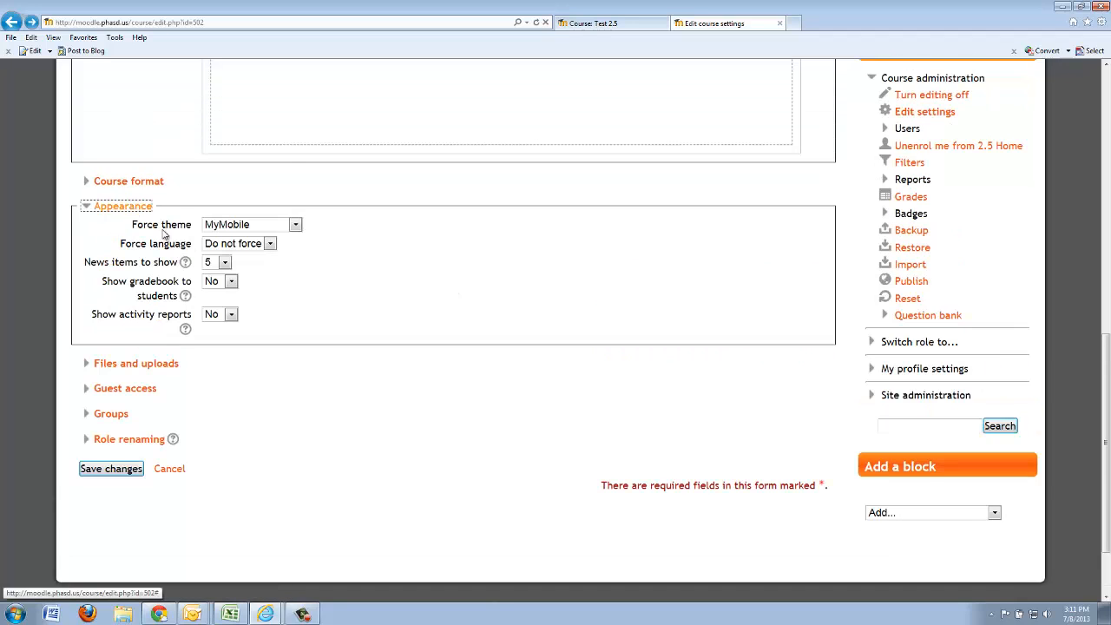
click(233, 228)
click(234, 238)
click(138, 474)
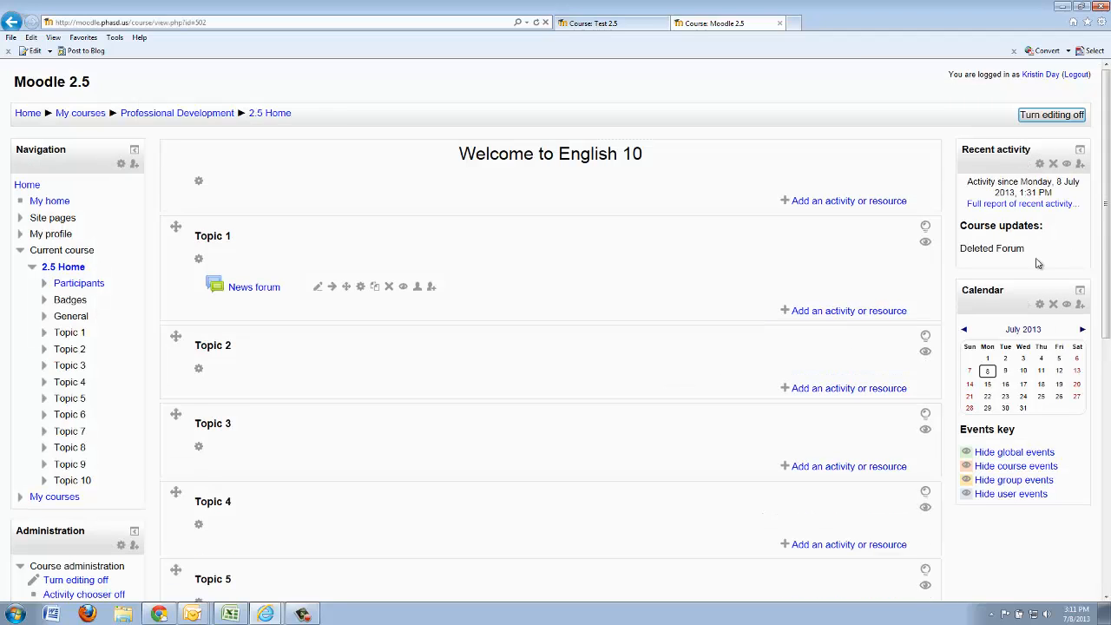
Step: Reopen the course's edit settings and expand Appearance, keeping Force theme at Do not force
scroll(126, 342, down, 3)
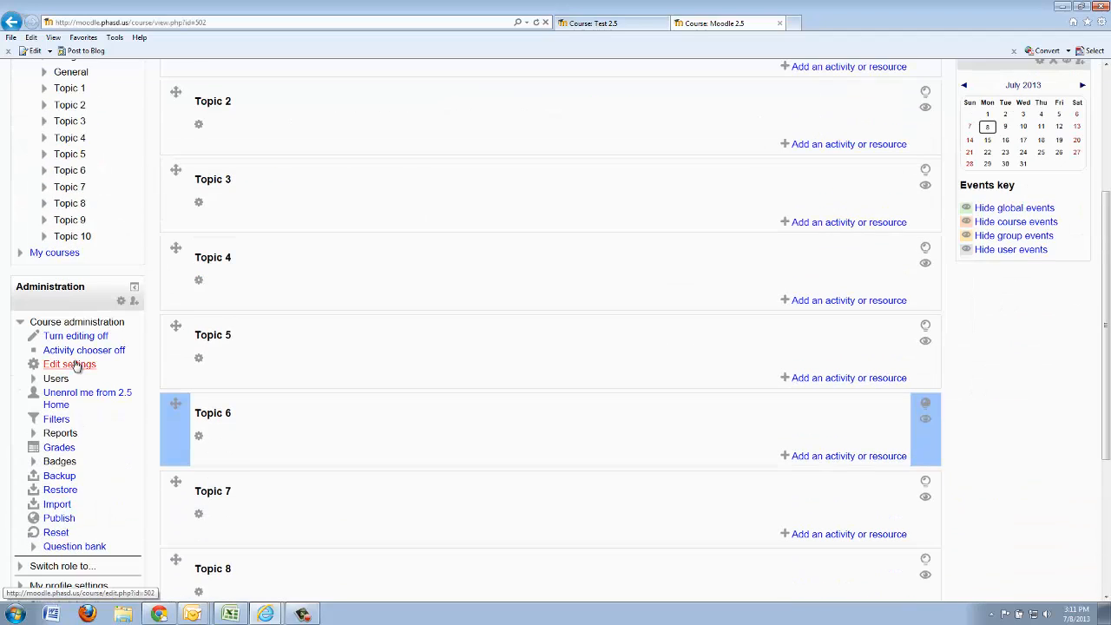
click(75, 366)
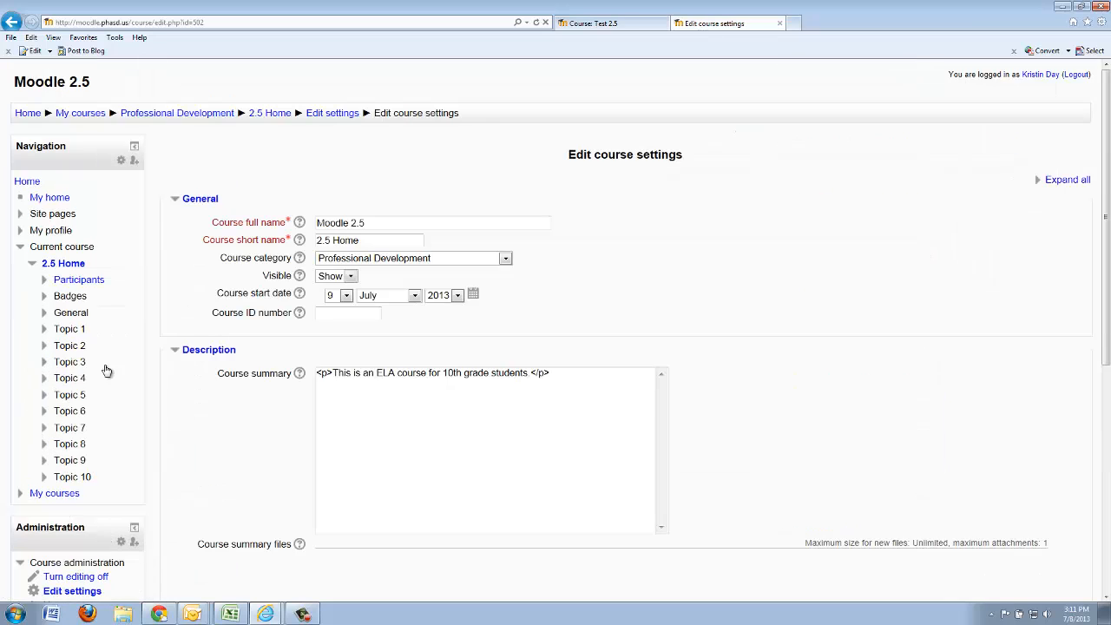
scroll(365, 426, down, 5)
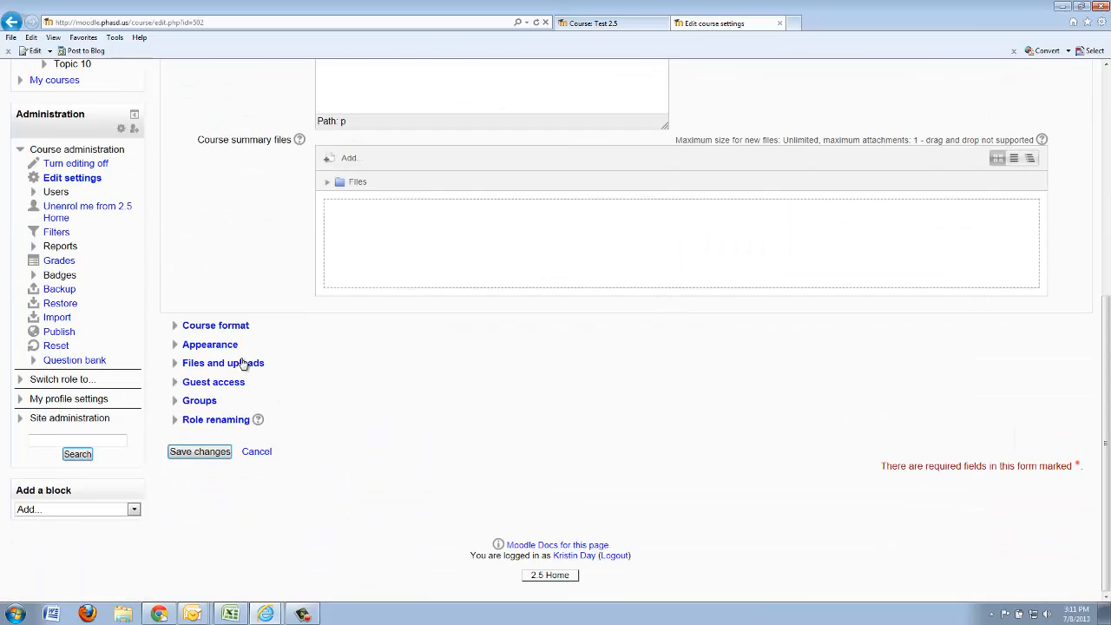
click(223, 346)
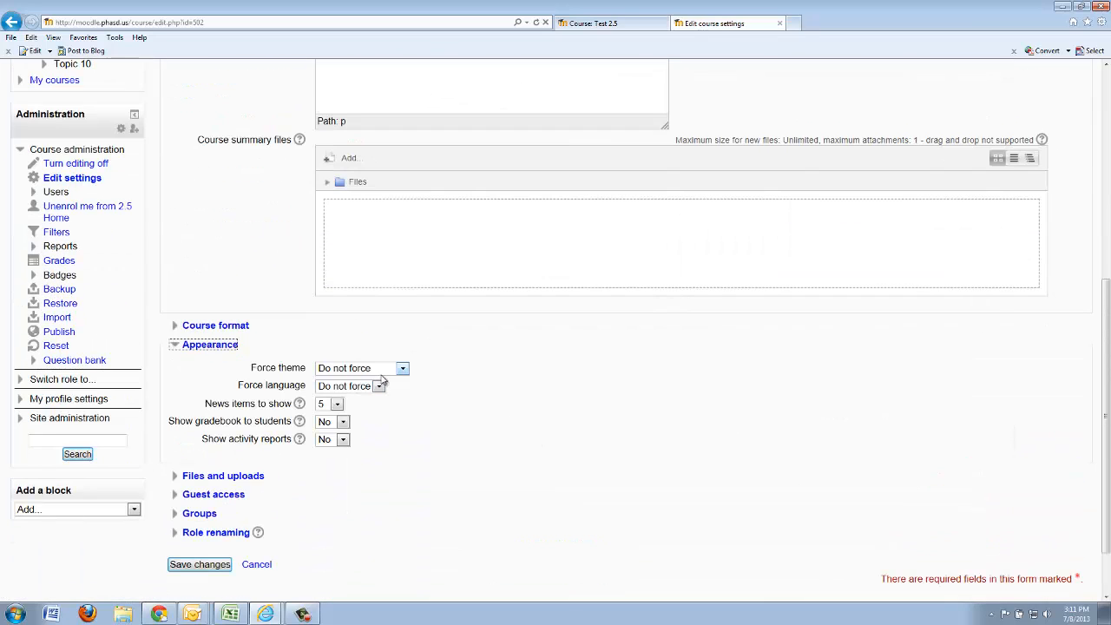
click(390, 372)
click(395, 371)
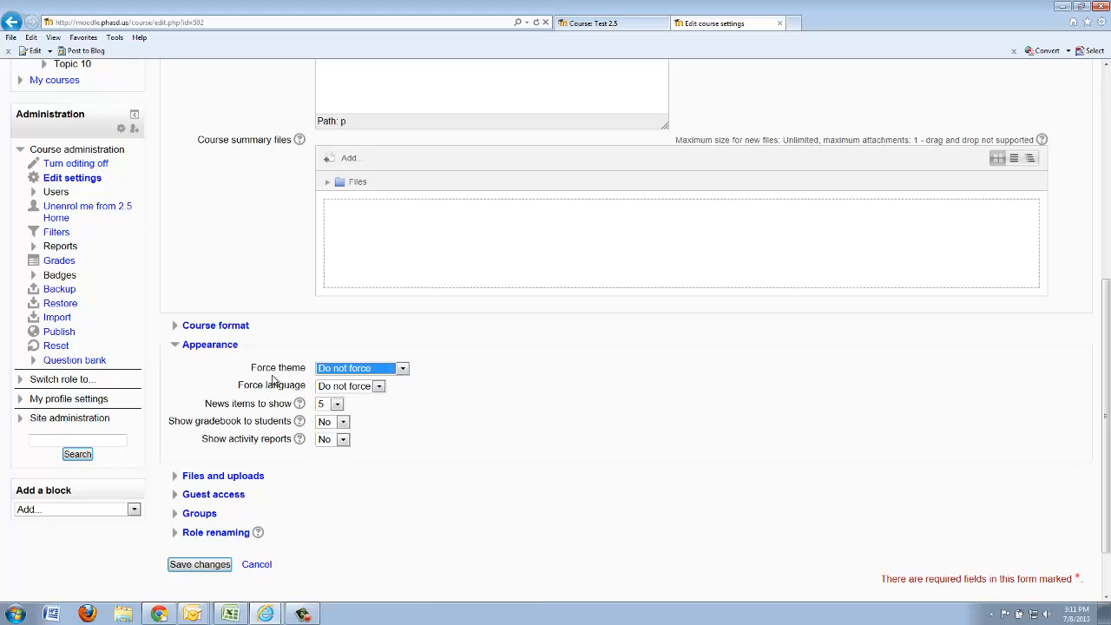
Step: Examine the Force language options for the course, leaving the setting at Do not force
click(379, 387)
click(381, 388)
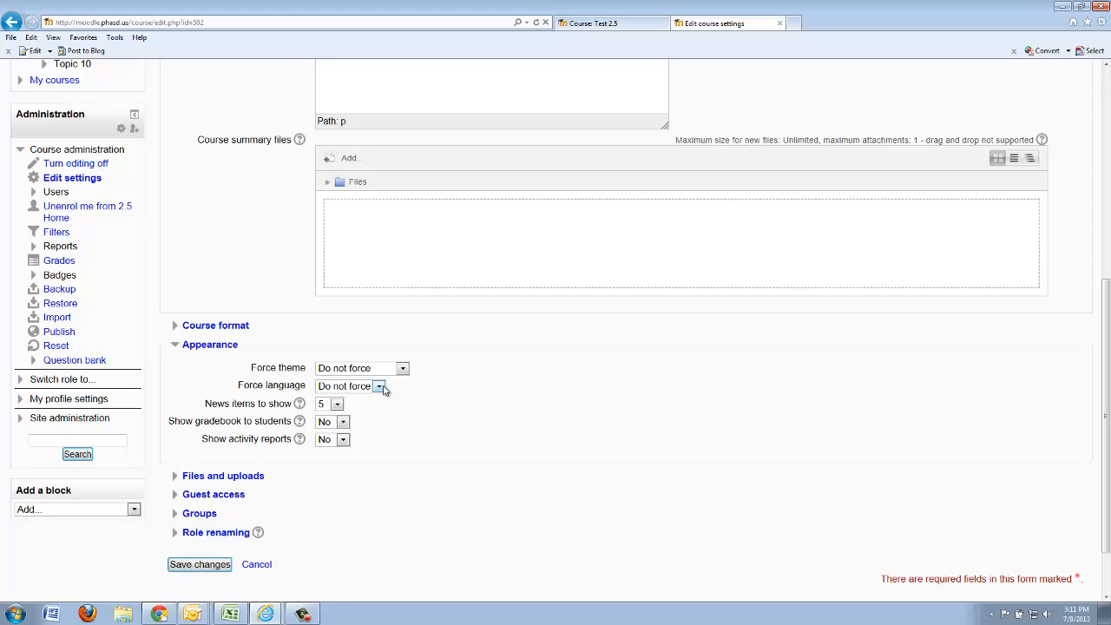
click(383, 390)
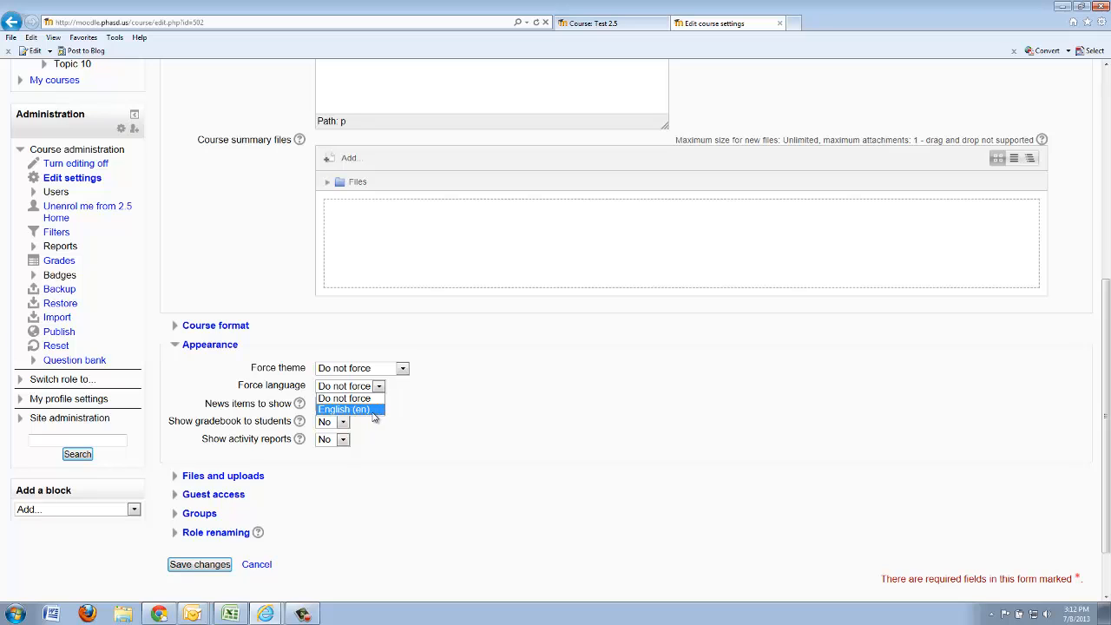
click(506, 477)
scroll(507, 477, up, 5)
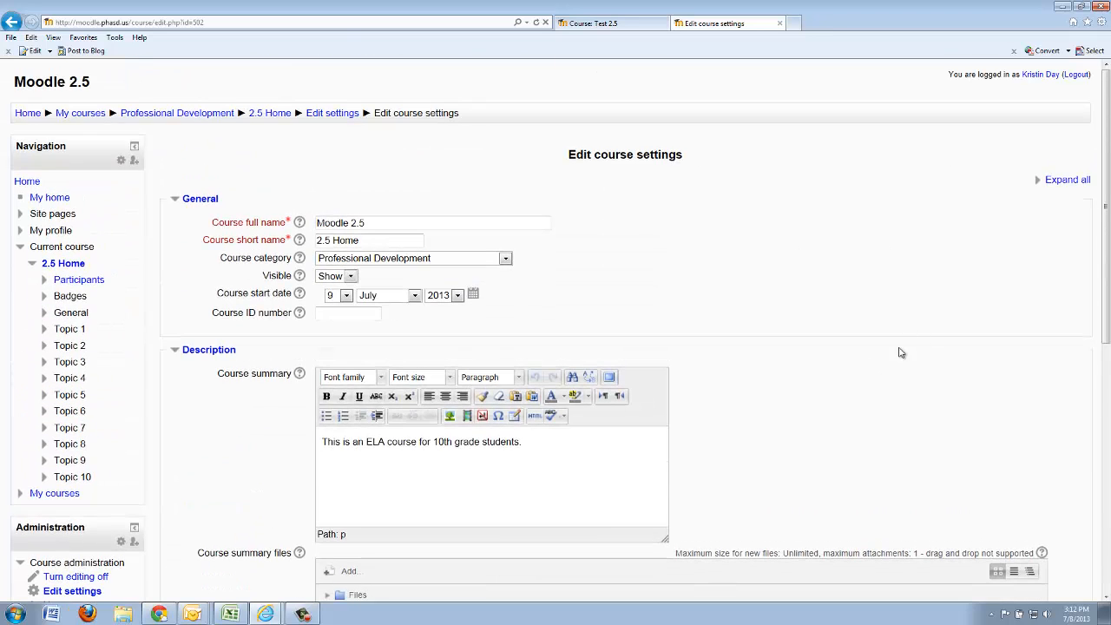
scroll(746, 335, down, 3)
scroll(729, 332, down, 3)
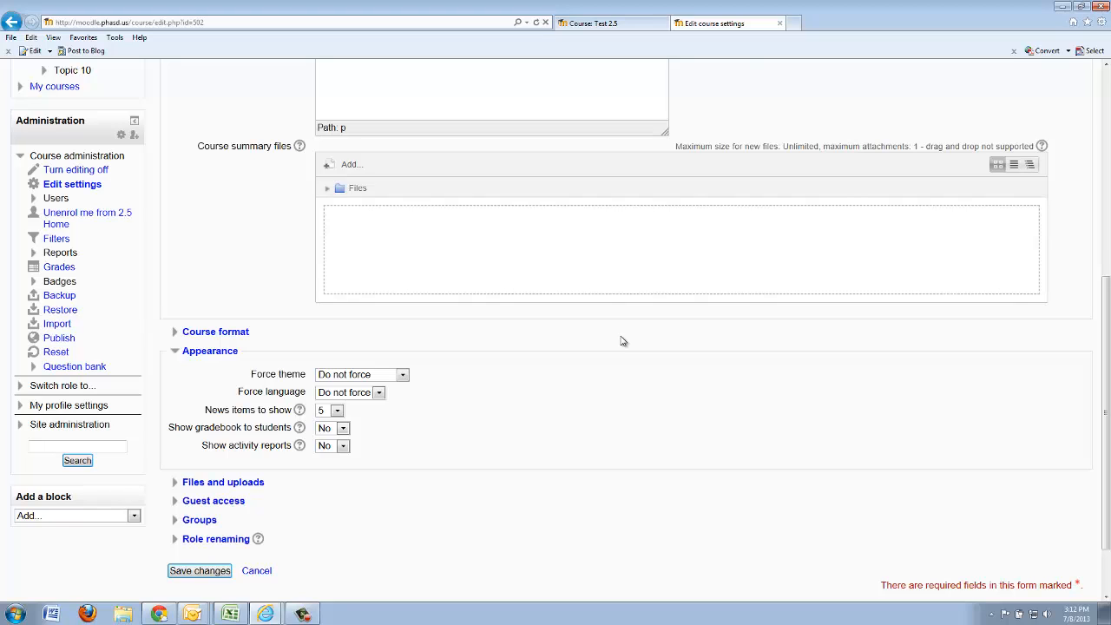
click(380, 393)
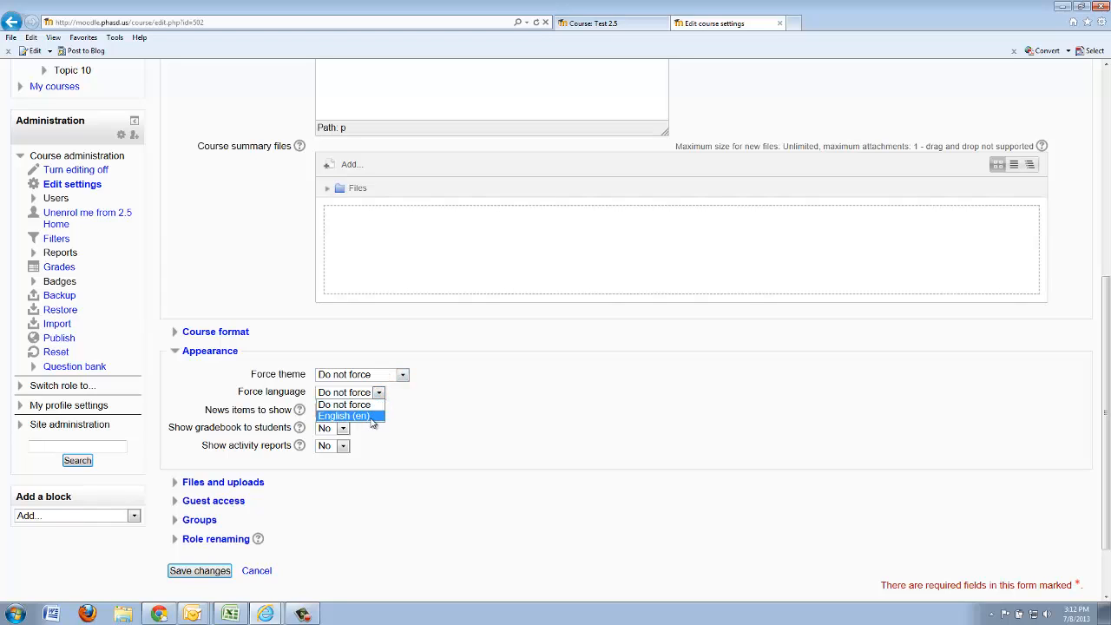
click(415, 419)
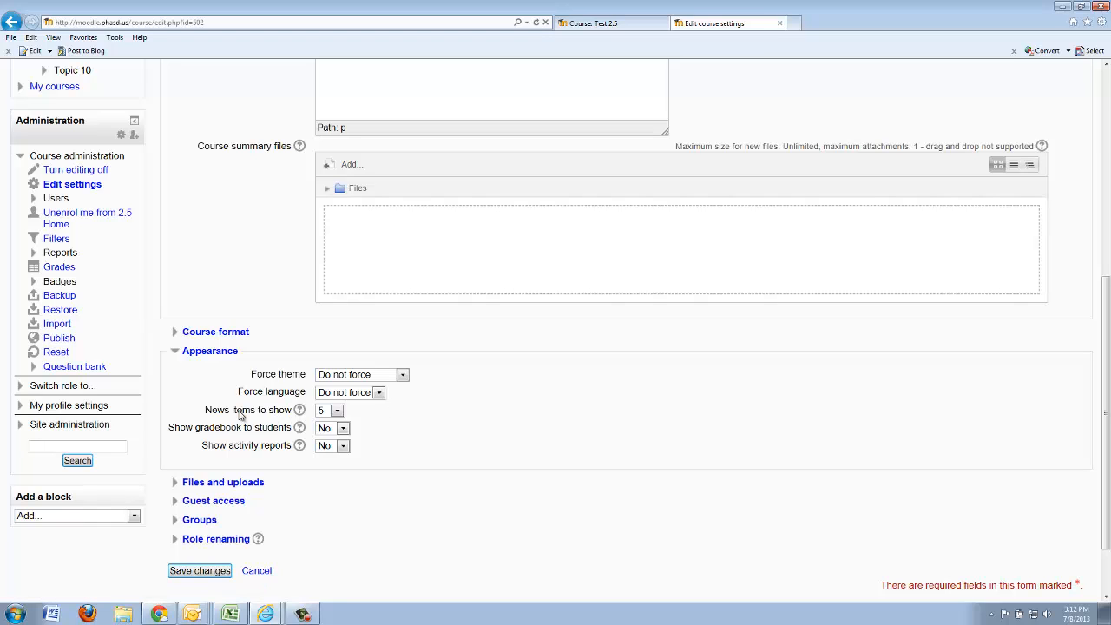
Step: Review the choices for News items to show and keep 5
click(336, 412)
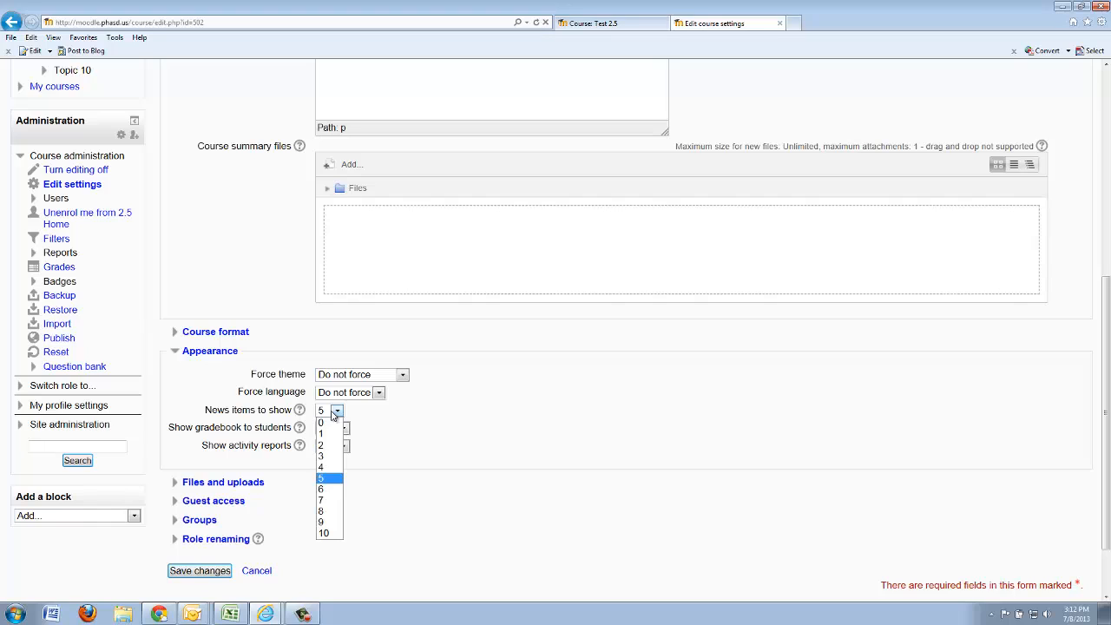
click(332, 480)
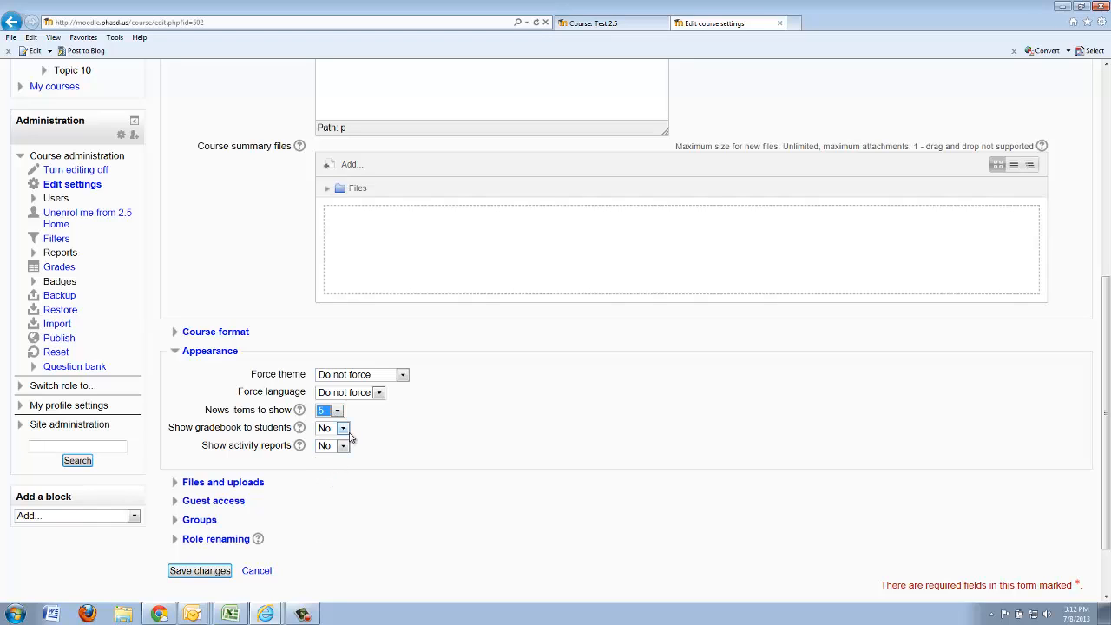
click(475, 472)
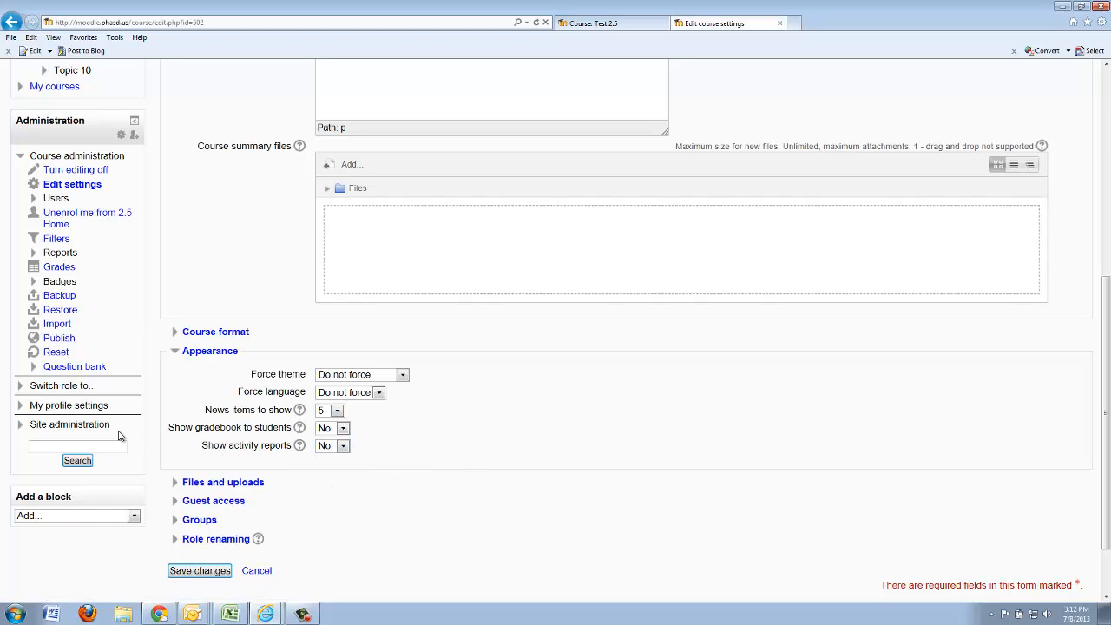
Step: Set both Show gradebook to students and Show activity reports to Yes in the course's Appearance settings
click(331, 429)
click(328, 451)
scroll(250, 415, down, 2)
click(342, 366)
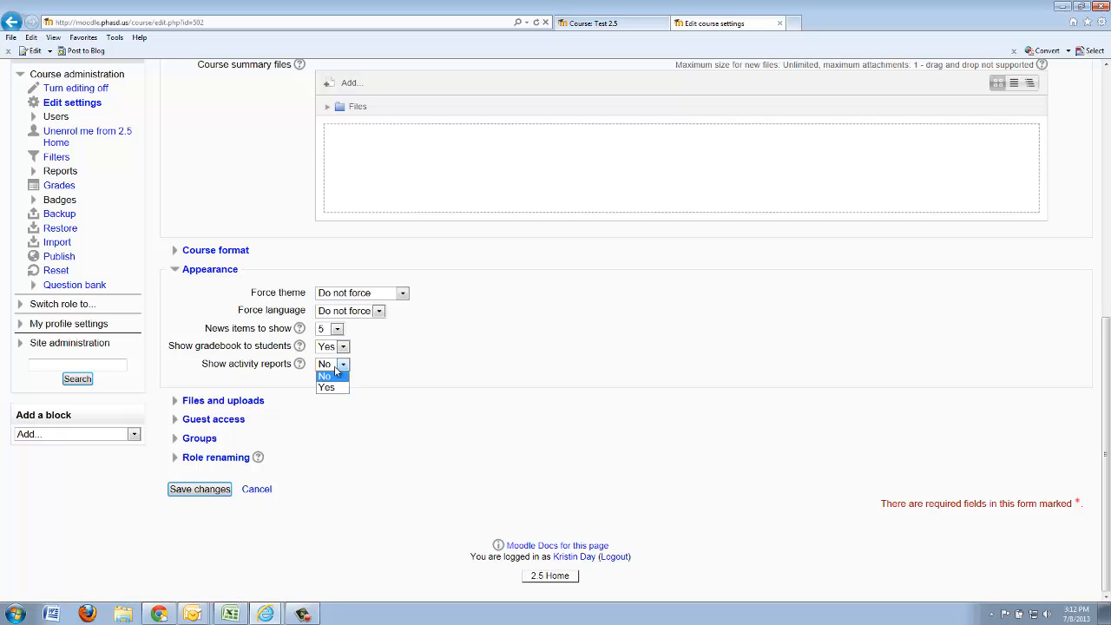
click(336, 388)
click(399, 389)
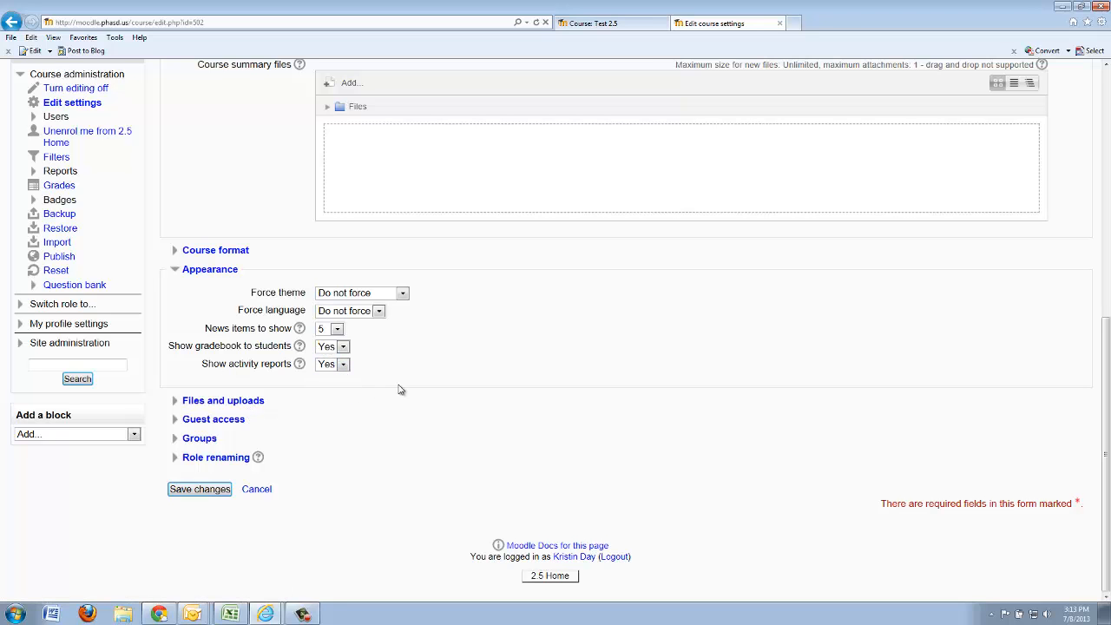
Step: Expand Reports under Course administration and look over which reports are offered for the course
scroll(400, 390, up, 8)
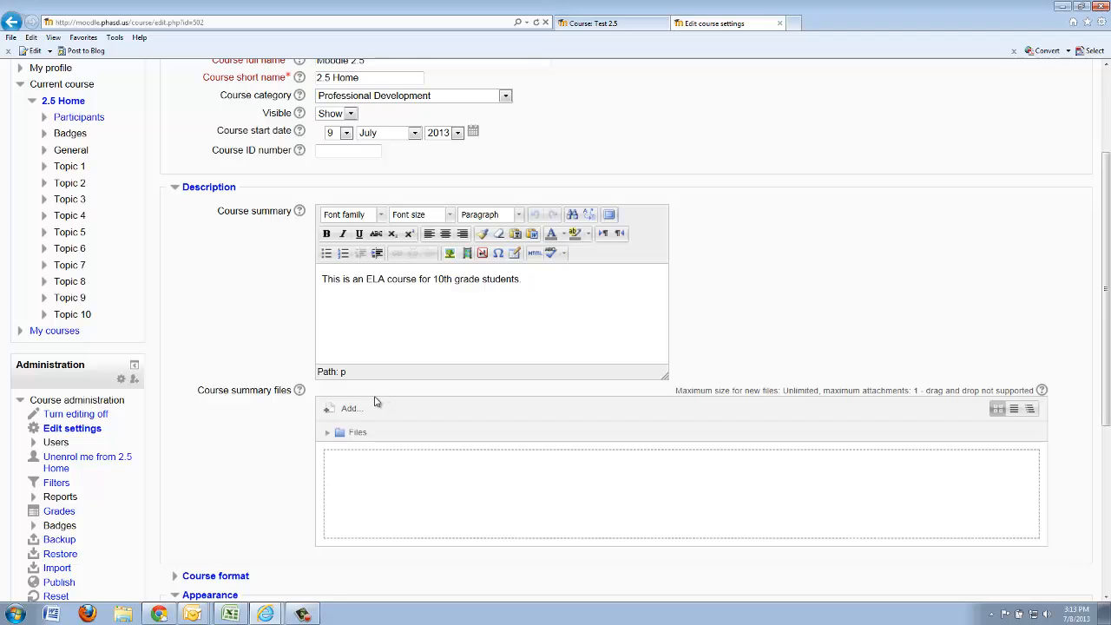
scroll(266, 404, down, 2)
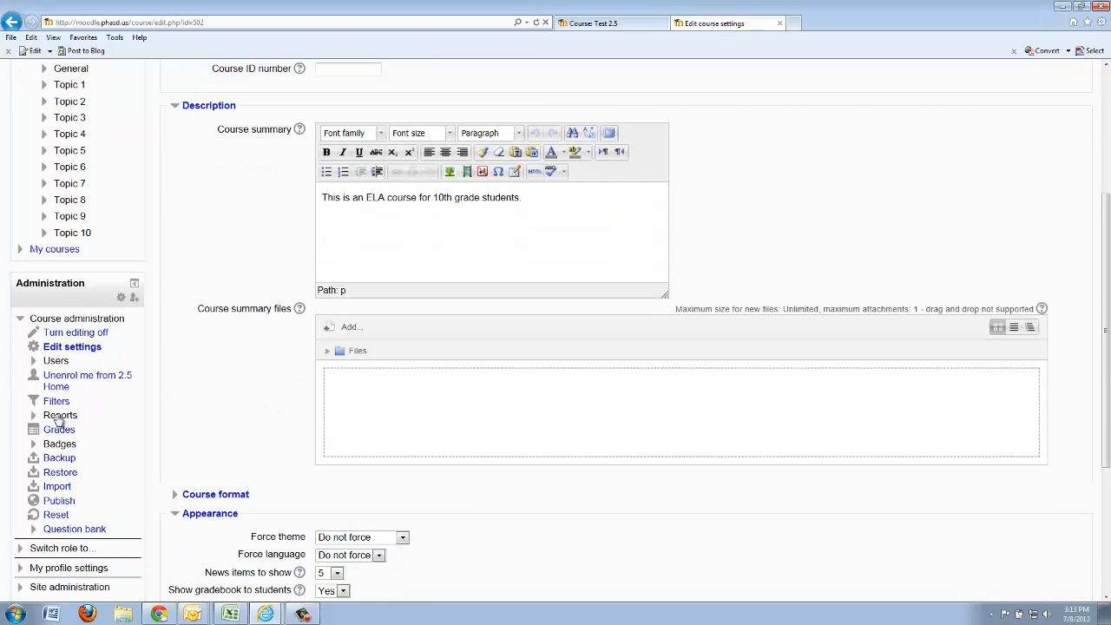
click(58, 417)
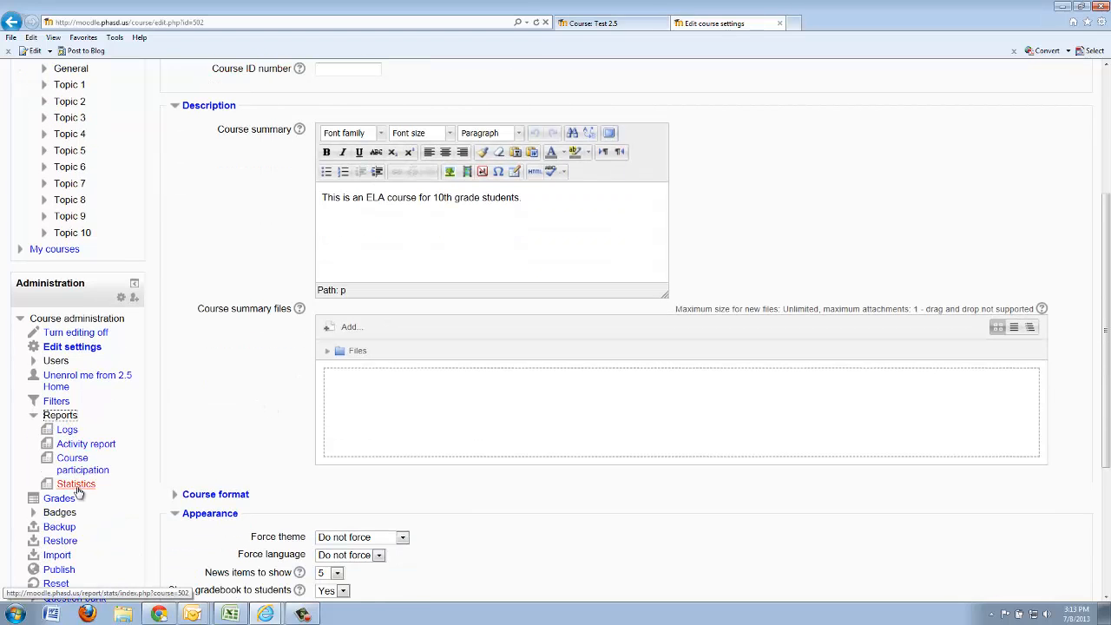
scroll(612, 544, down, 4)
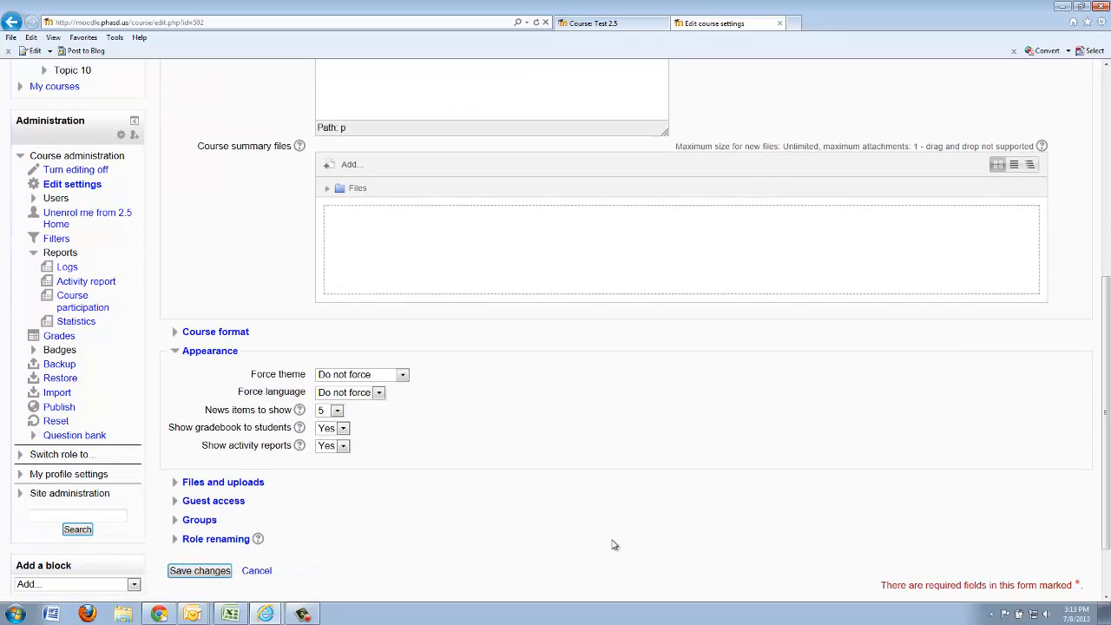
scroll(613, 544, down, 2)
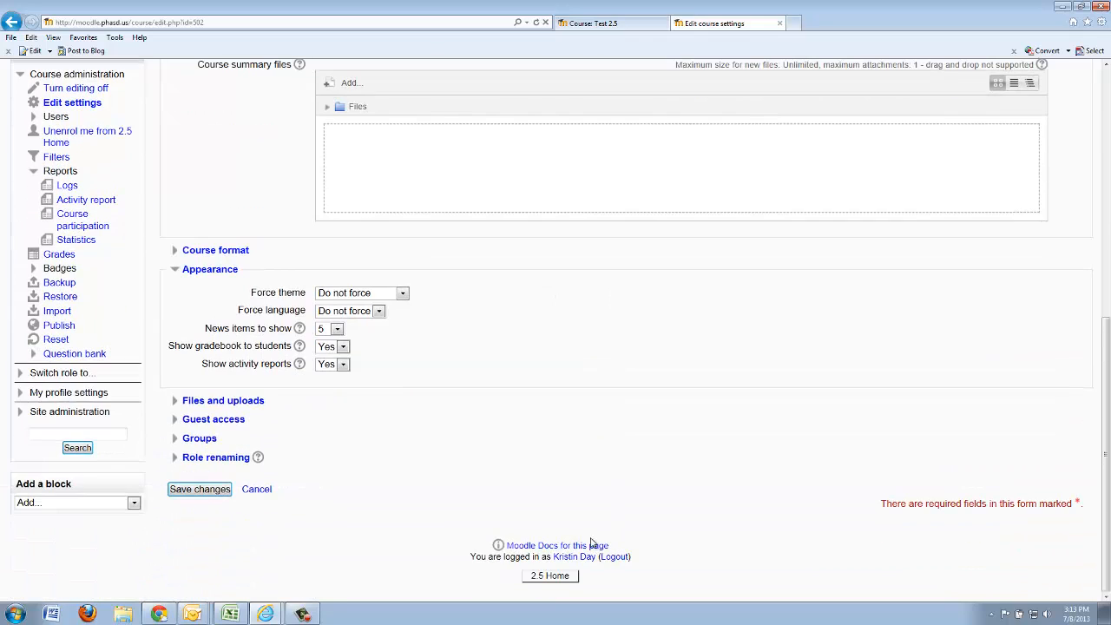
Step: Expand Files and uploads and choose 1GB as the Maximum upload size
click(198, 406)
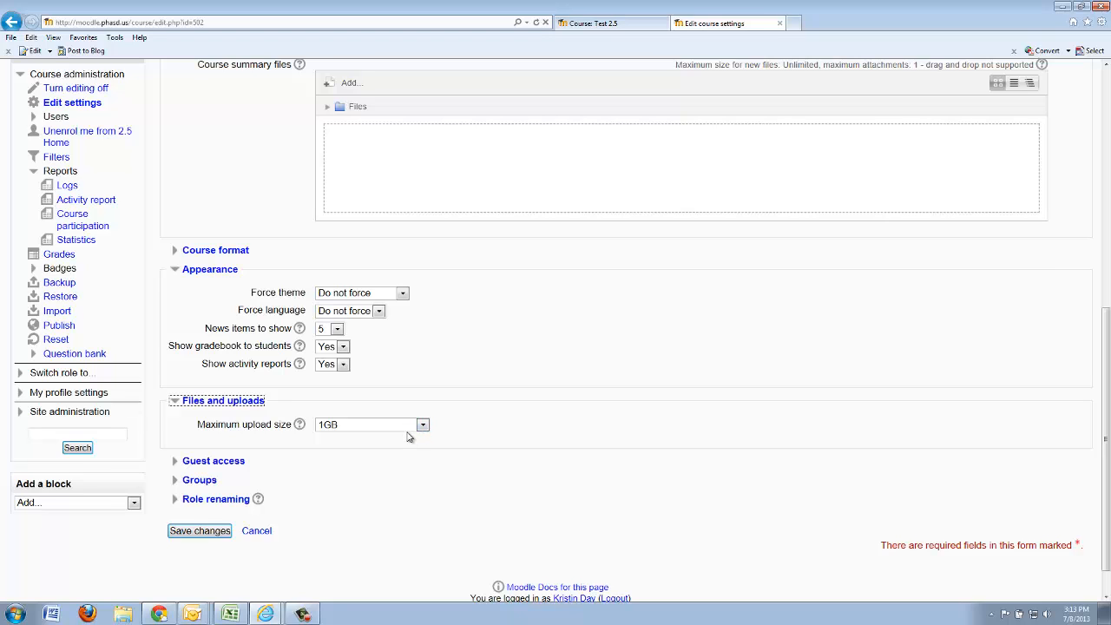
click(415, 425)
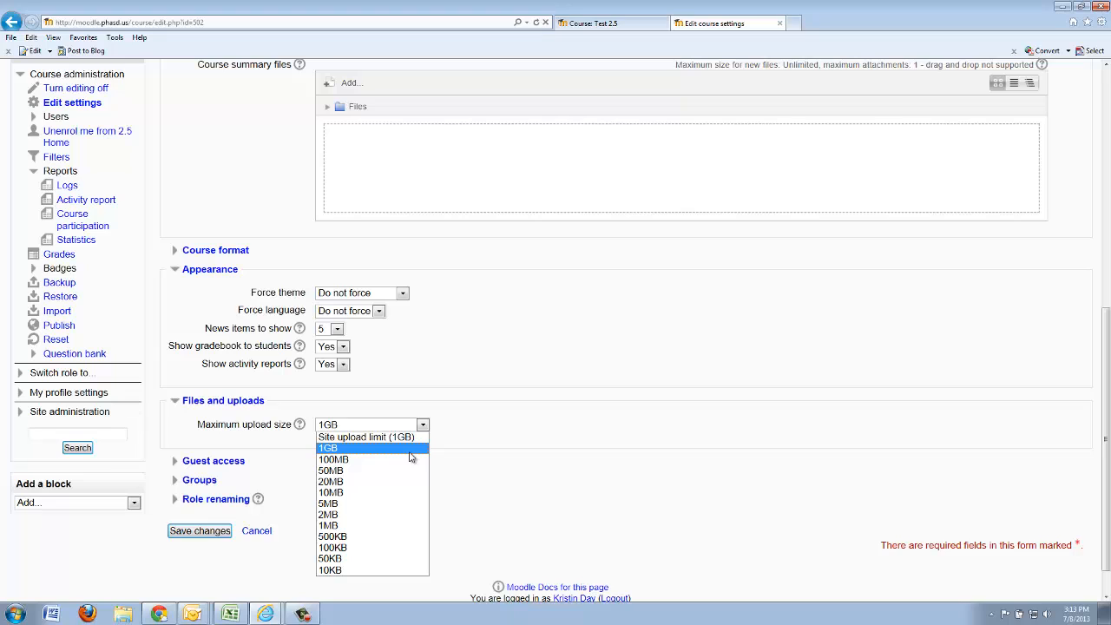
click(377, 449)
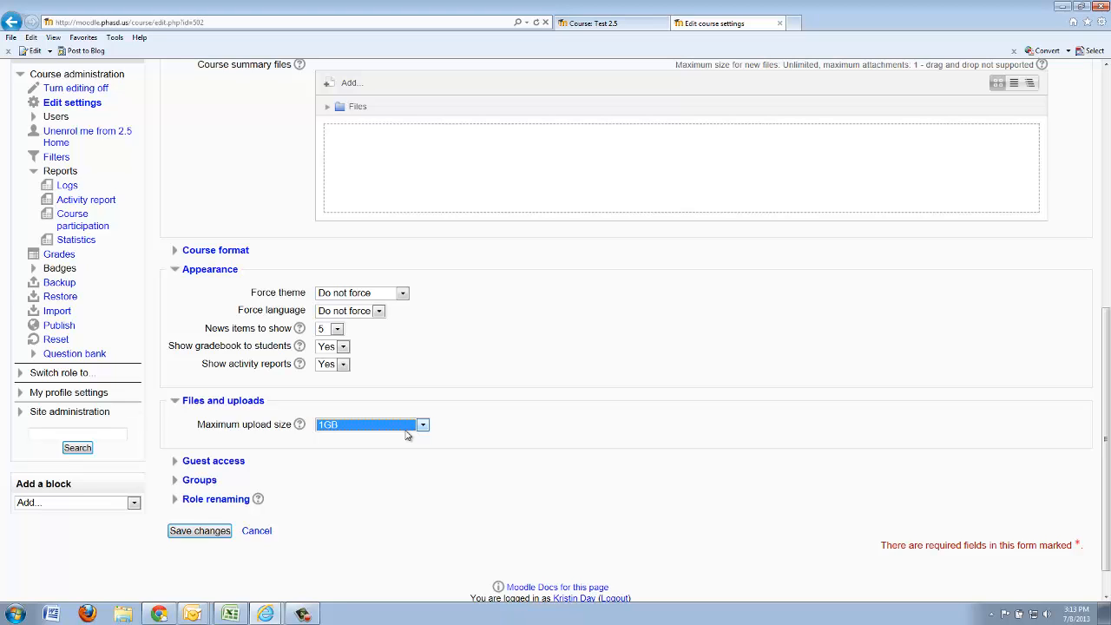
Step: Expand the Guest access and Groups sections and review the Group mode choices, keeping No groups
click(231, 463)
scroll(288, 471, down, 1)
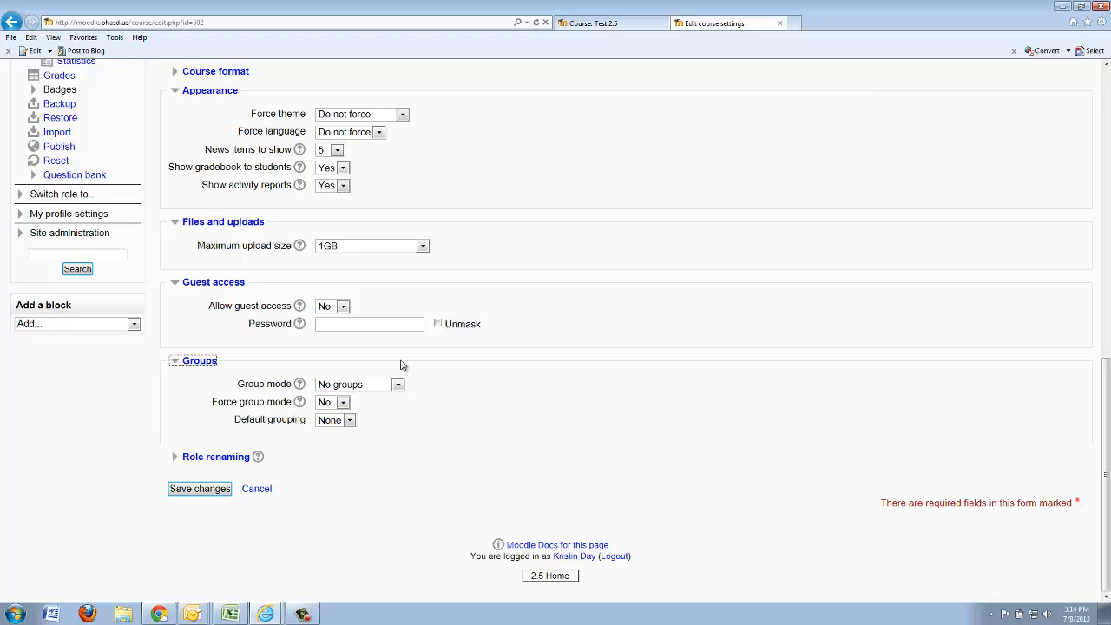
click(335, 387)
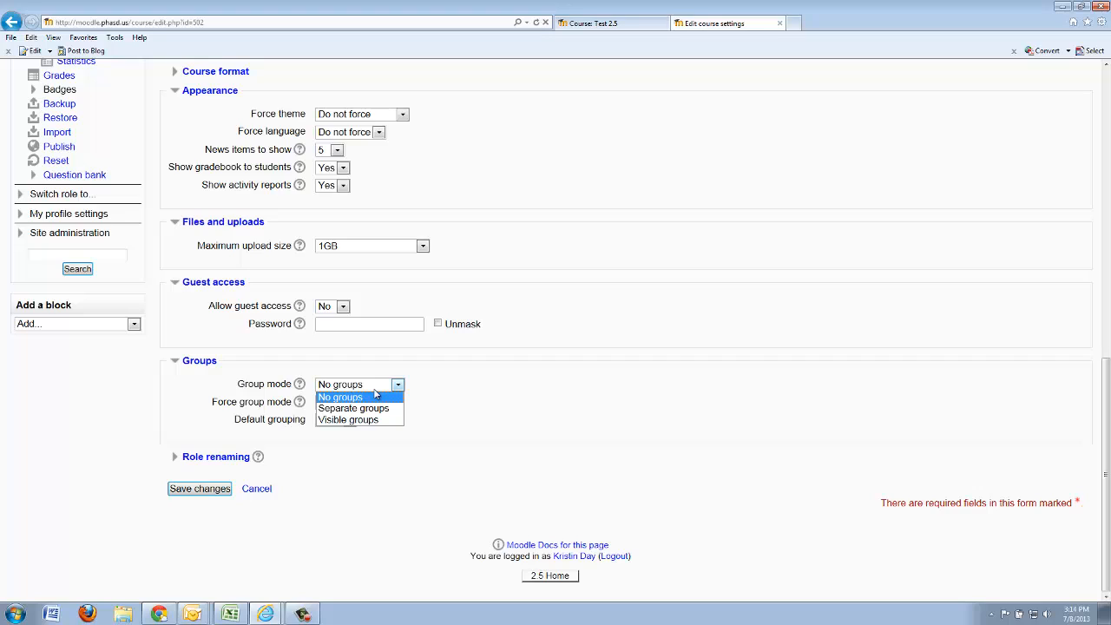
click(429, 389)
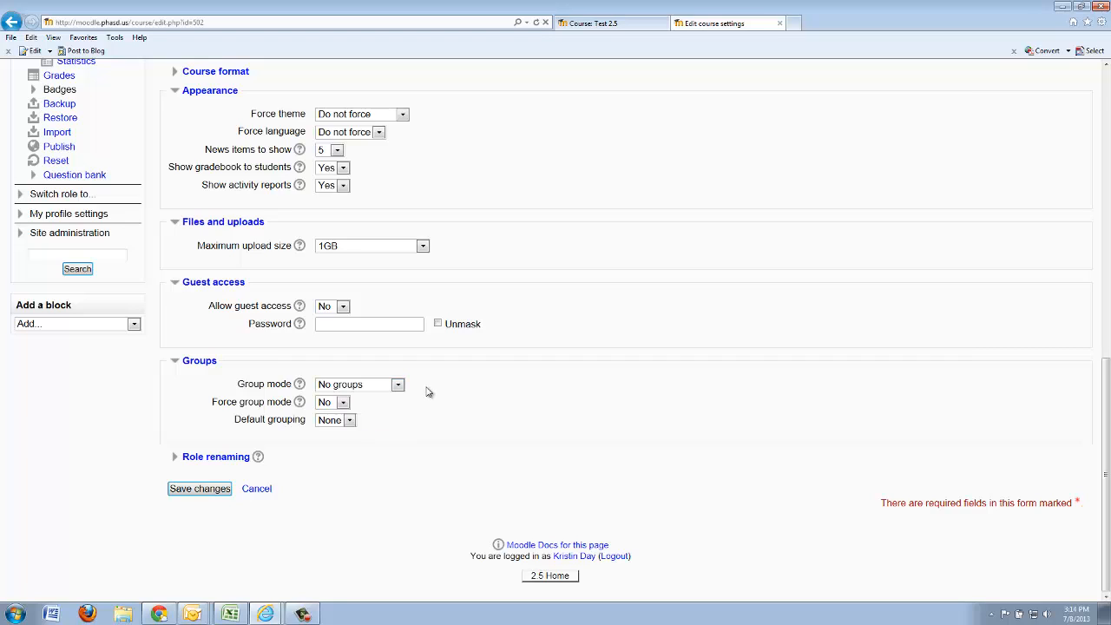
click(352, 389)
click(438, 397)
Step: Choose No for Force group mode and None for Default grouping
click(342, 402)
click(330, 414)
click(339, 421)
click(335, 431)
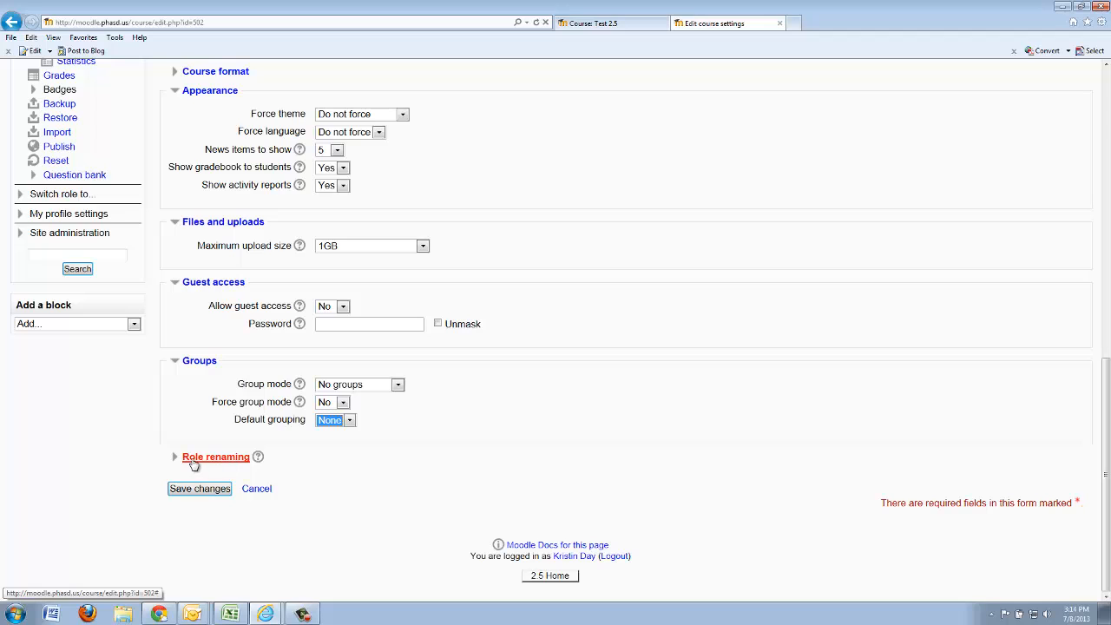
Step: Look over the Role renaming fields, leave them empty and save the course settings
click(195, 459)
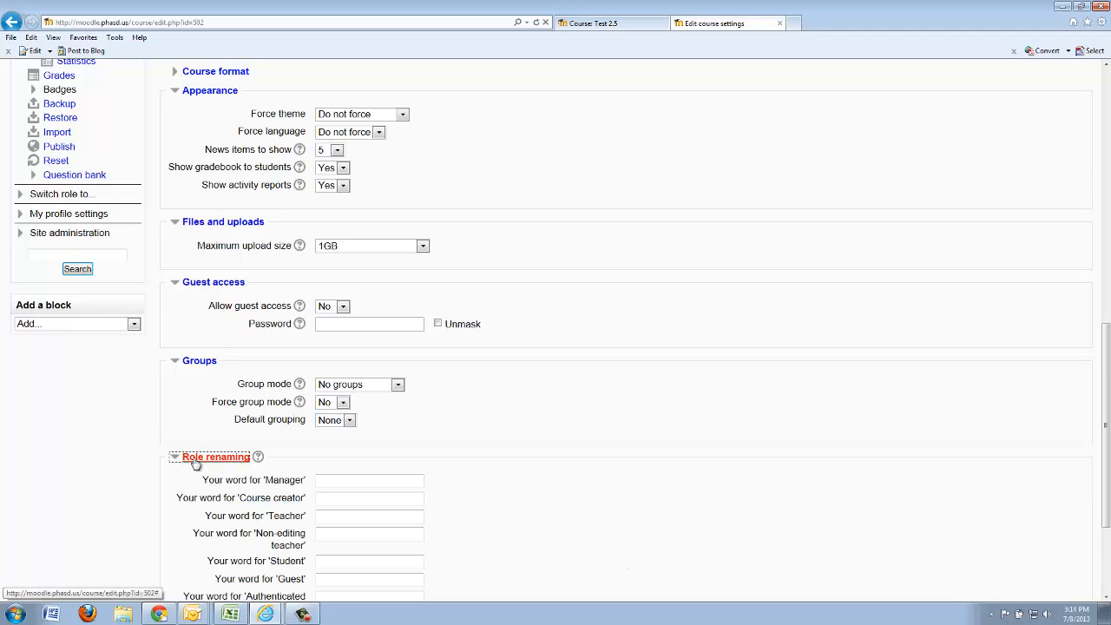
scroll(255, 461, down, 3)
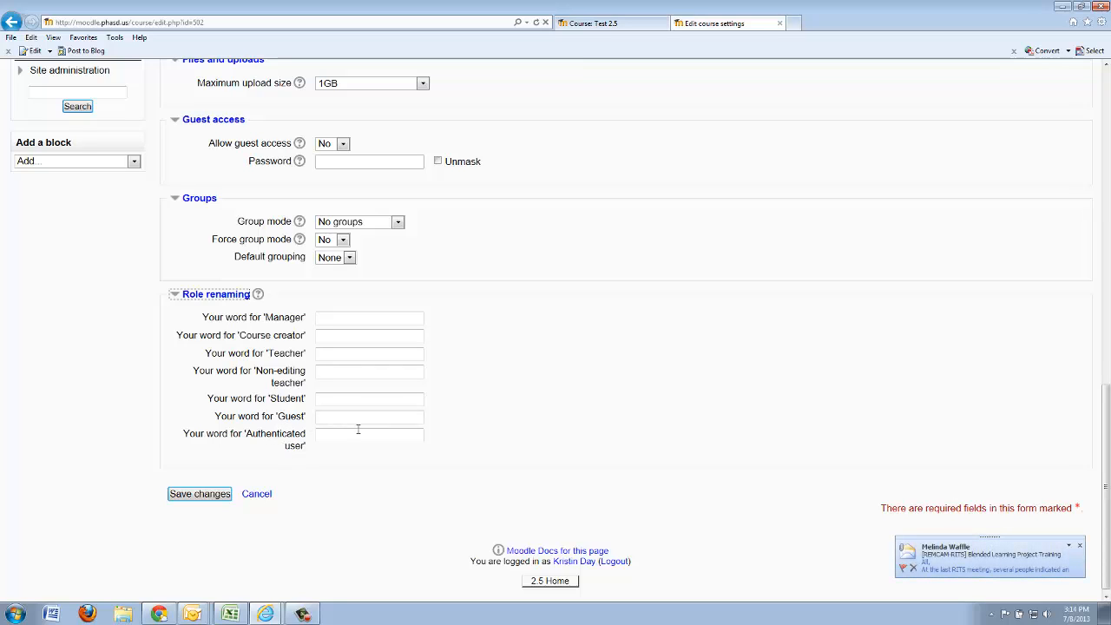
click(233, 296)
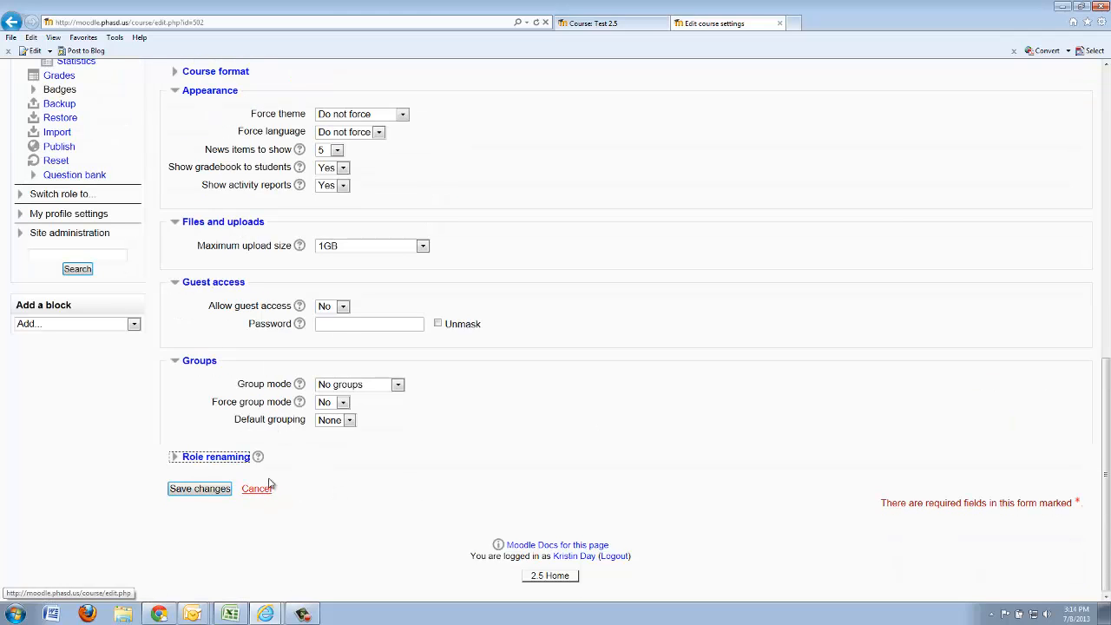
click(201, 496)
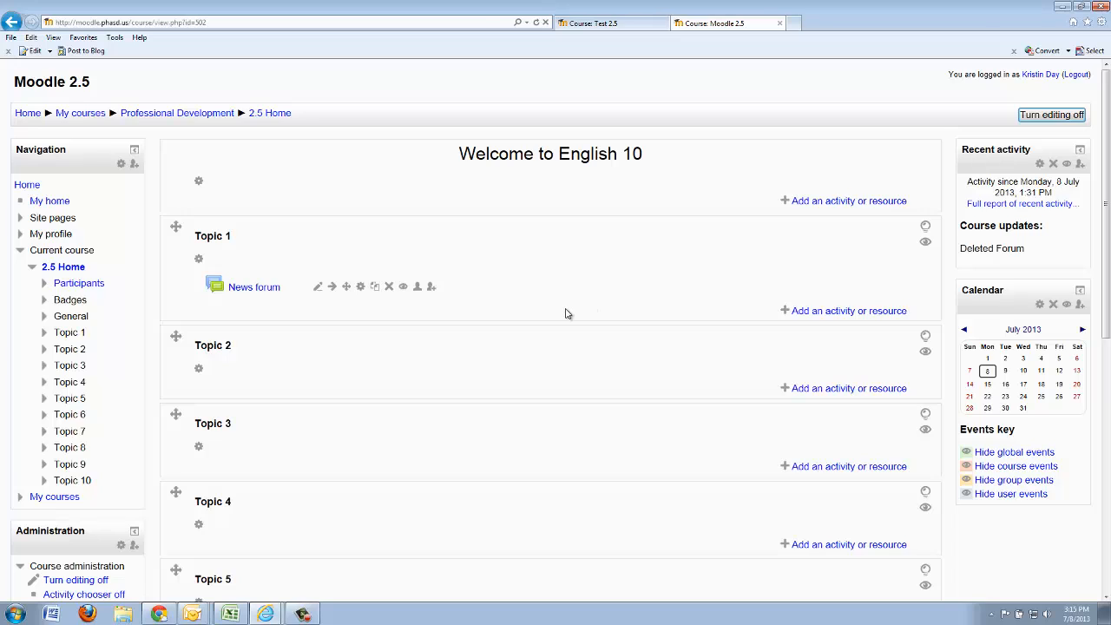
scroll(565, 313, down, 2)
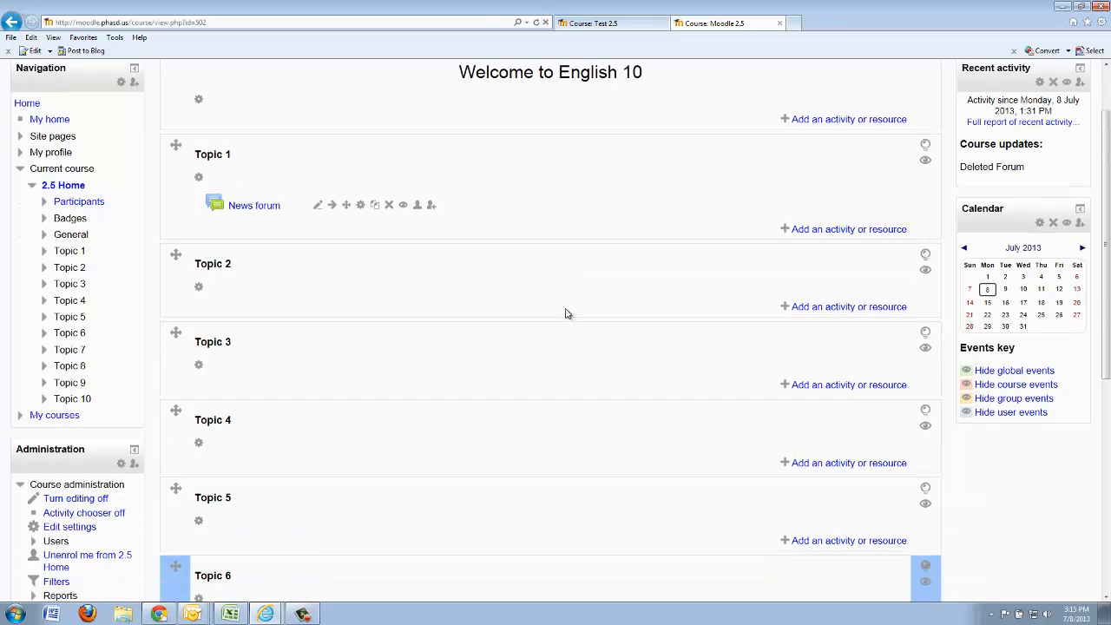